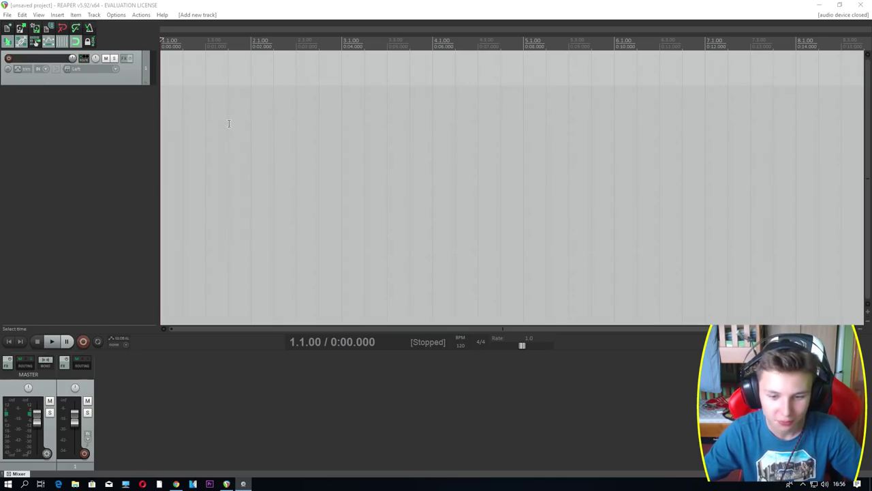
key("alt+Tab")
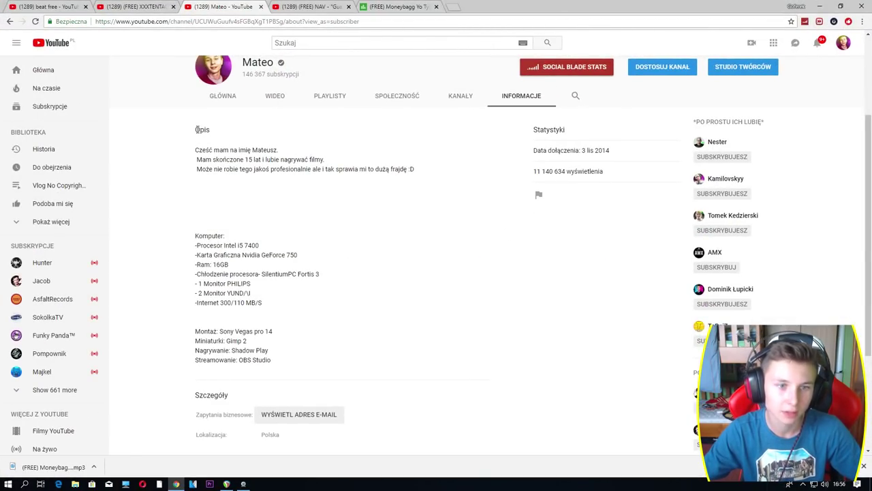
left_click_drag(198, 130, 358, 366)
left_click(358, 366)
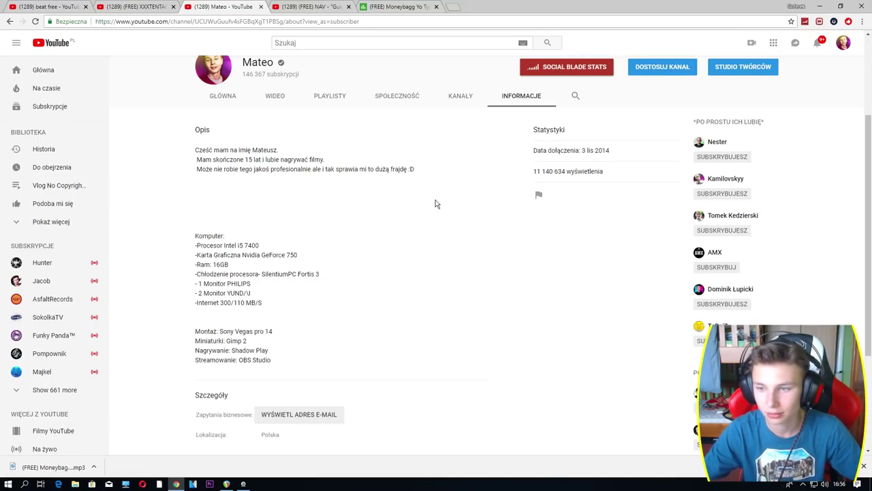
key("alt+Tab")
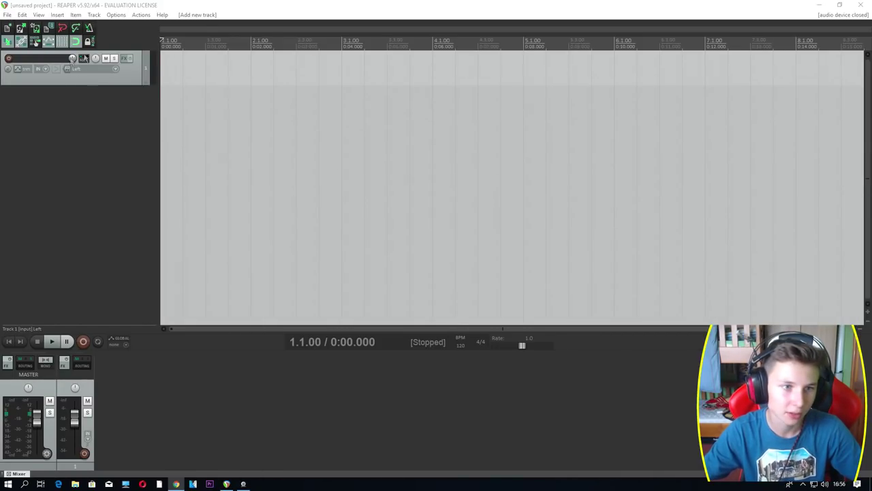
Delete the empty track from the project and stop playback
left_click(122, 85)
key("Delete")
key("space")
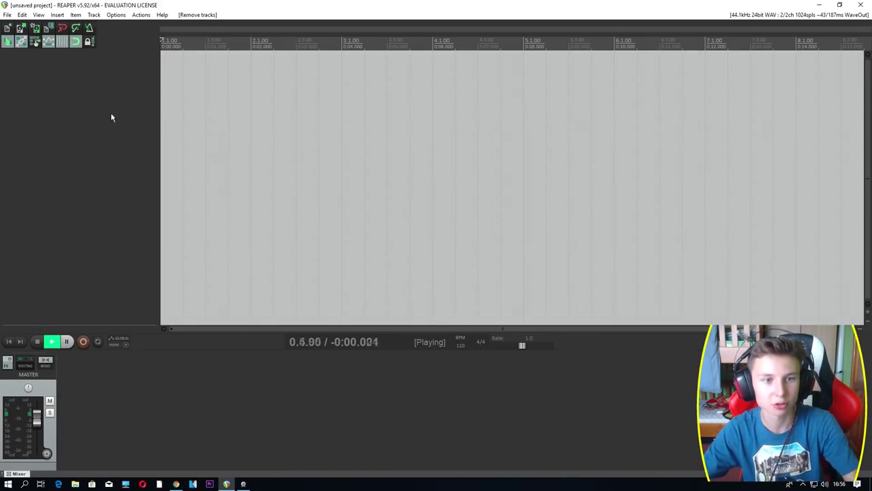
key("space")
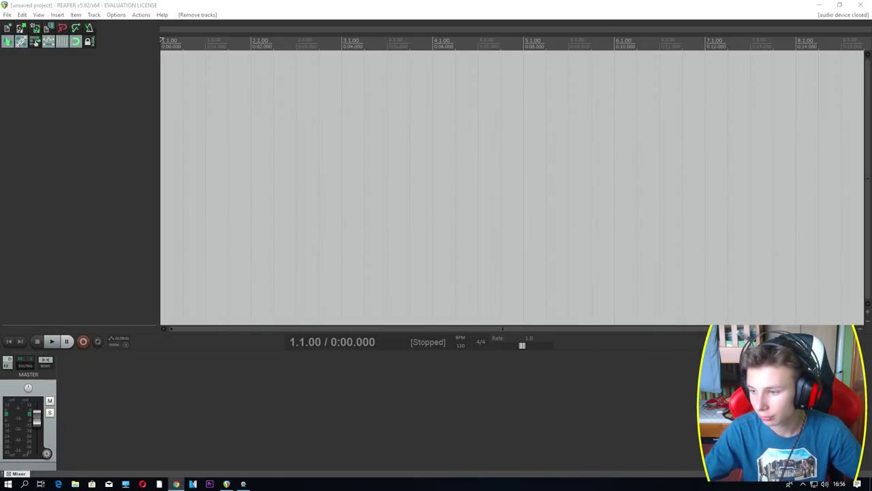
Import the Moneybagg Yo type beat MP3 onto a new track at the start of the timeline
left_click_drag(253, 120, 167, 75)
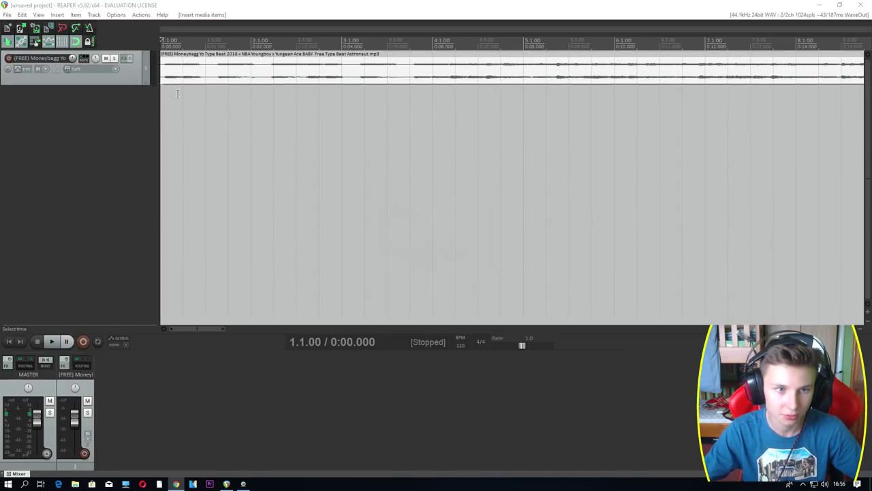
left_click(667, 95)
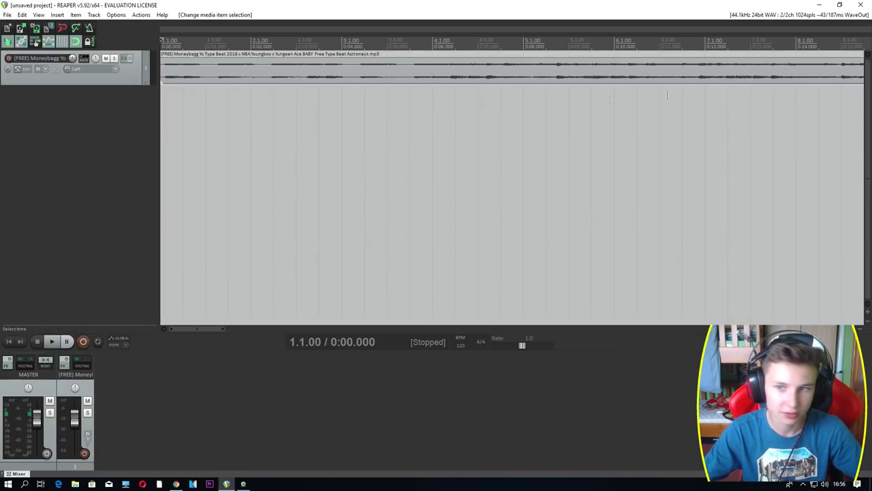
Listen to the beat from 0:08.500 and from 0:18.500, and return the edit cursor to the project start
left_click(567, 91)
left_click(548, 100)
key("space")
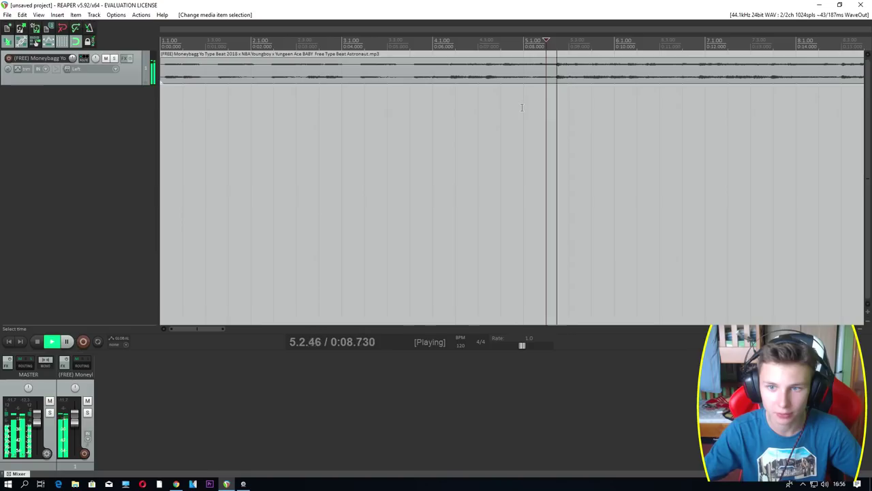
scroll(513, 102, "down", 5)
key("space")
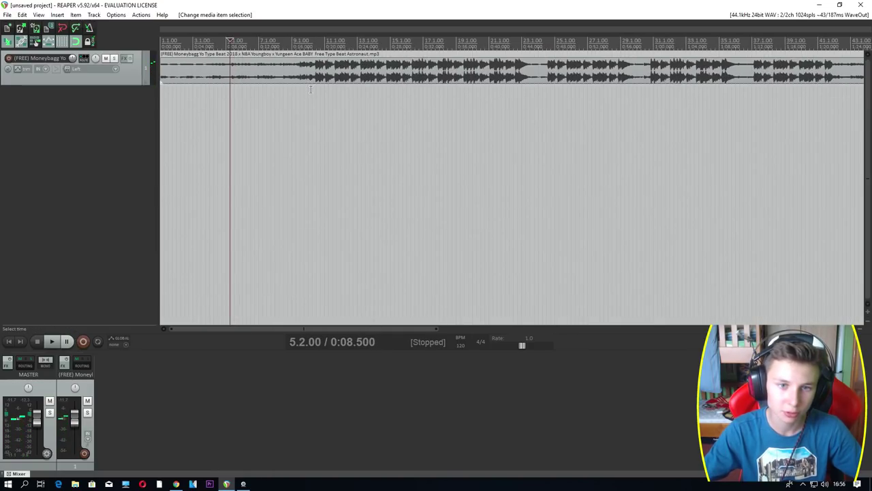
left_click(310, 88)
key("space")
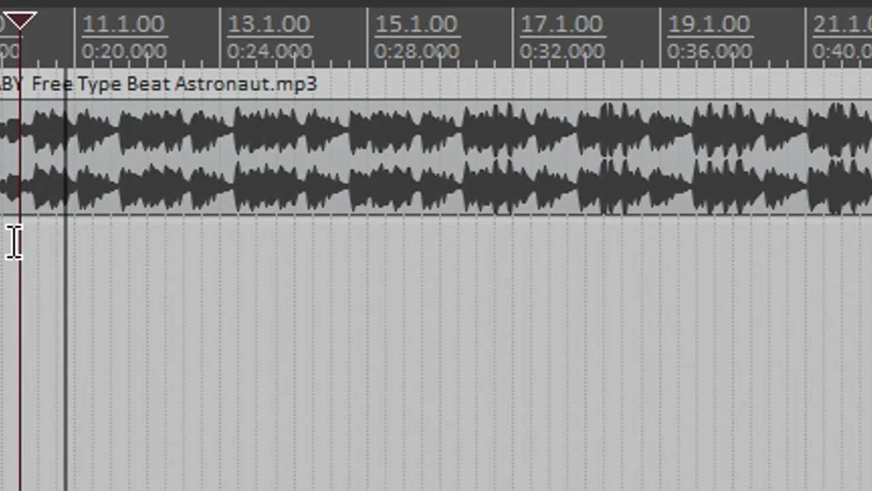
key("space")
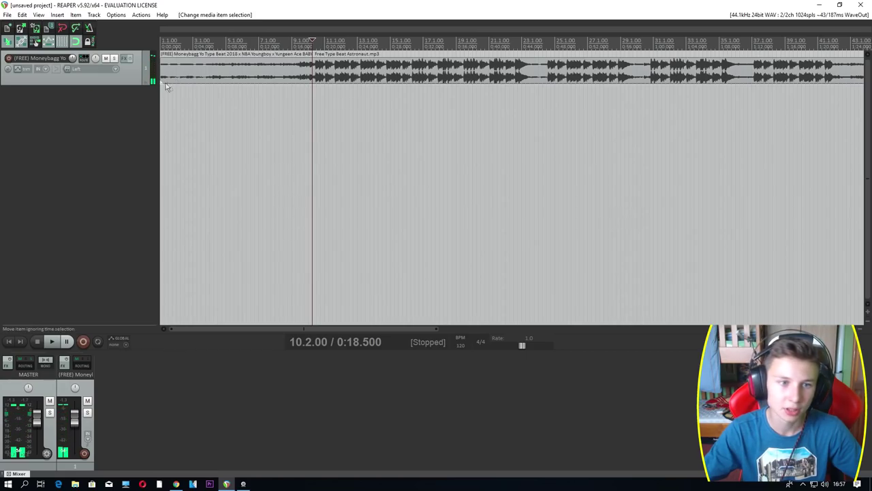
left_click(161, 86)
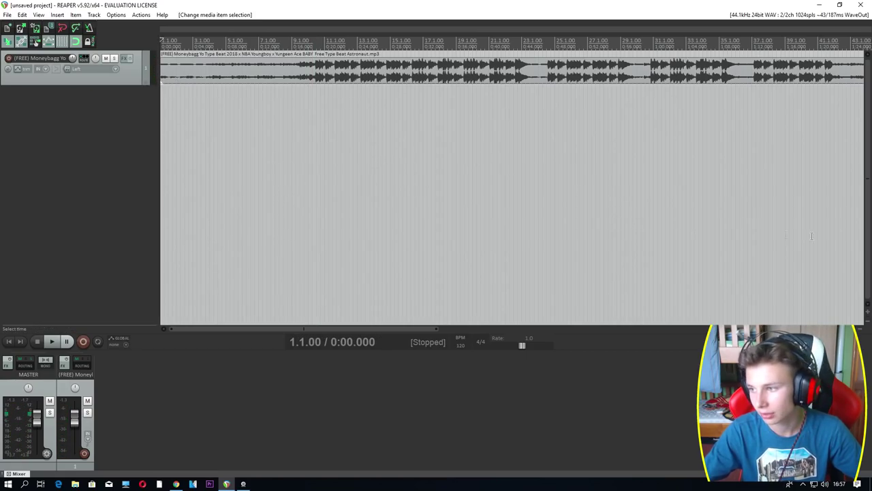
Insert a new track below the beat track and arm it for recording
right_click(63, 109)
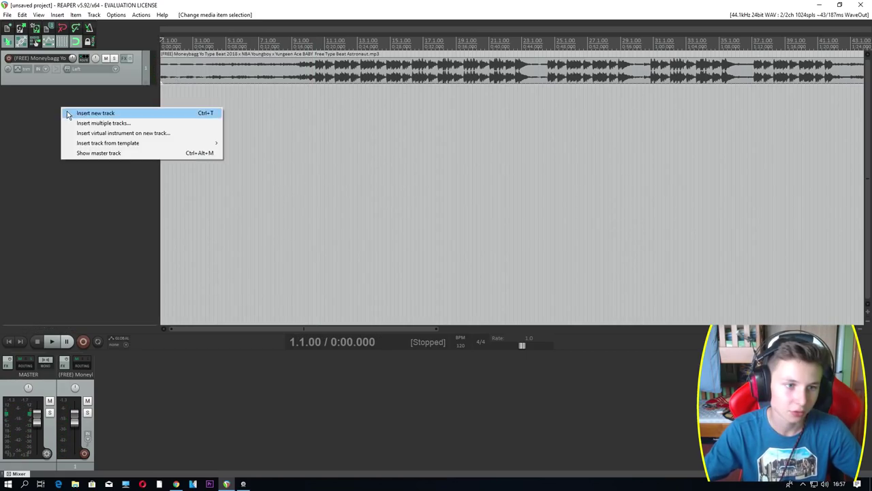
left_click(69, 113)
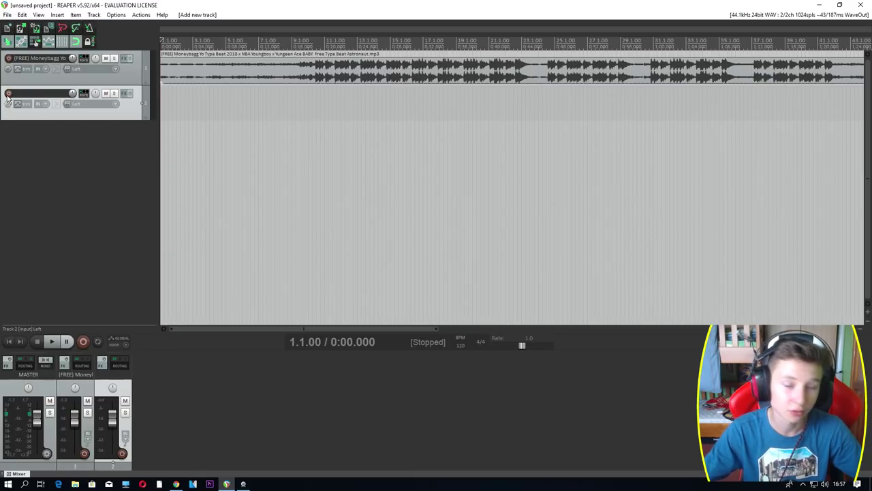
left_click(9, 95)
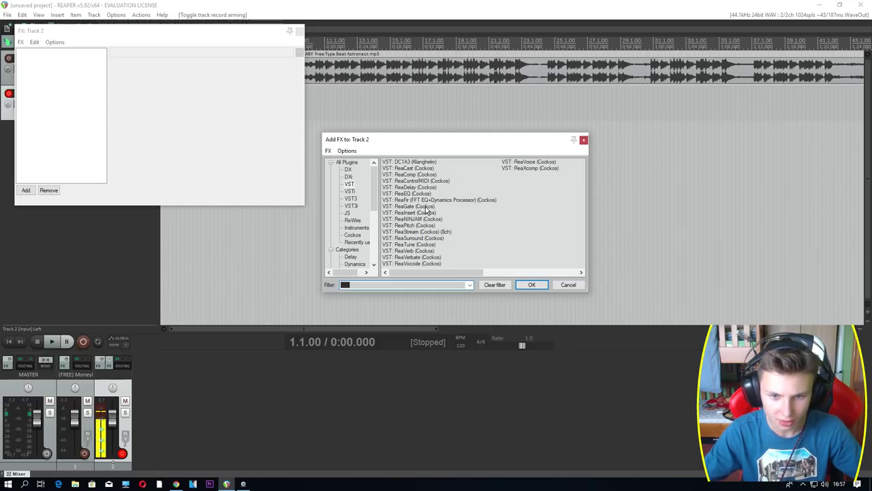
Add the ReaVerb effect to track 2 with the sweetverbo preset and a wet level of -43.1
left_click(422, 254)
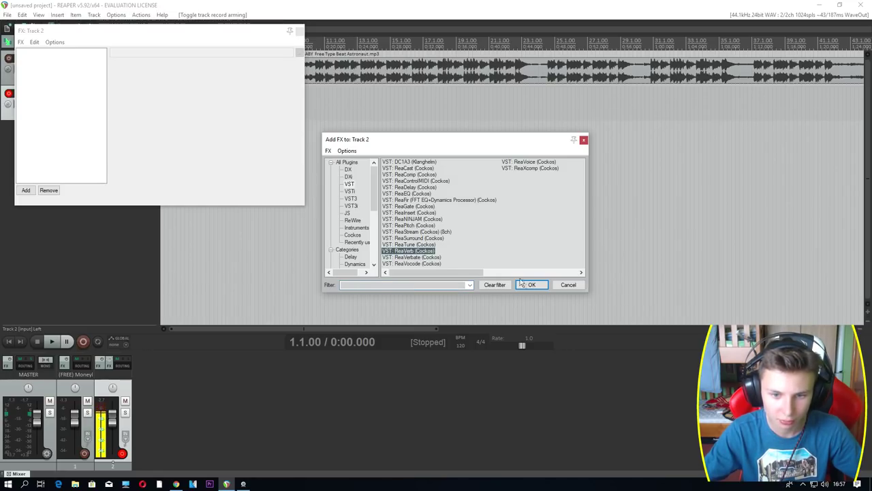
left_click(532, 284)
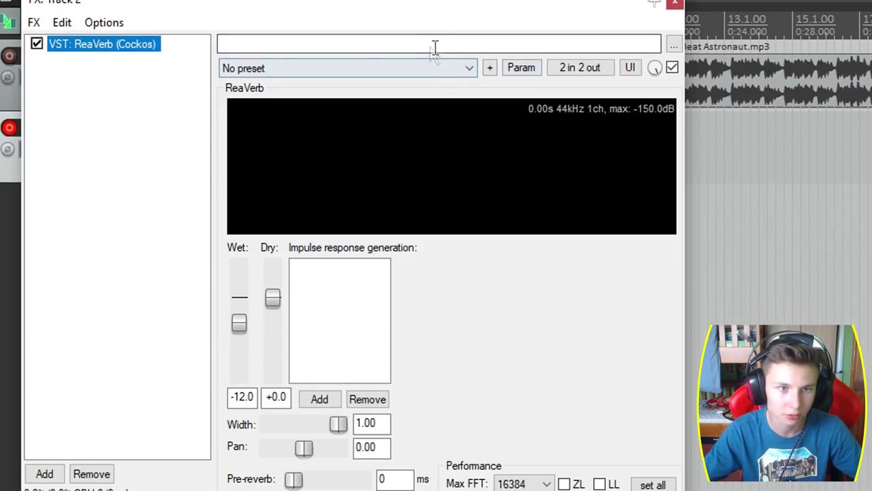
left_click(347, 68)
left_click(293, 121)
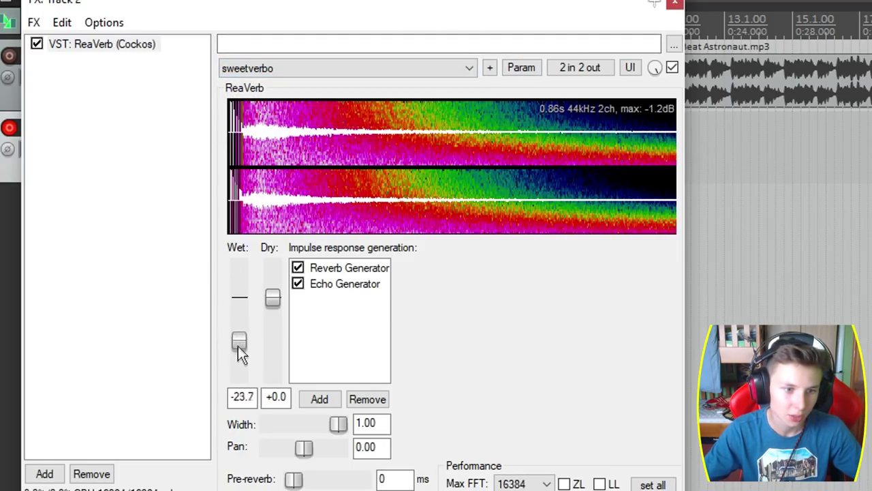
left_click_drag(237, 345, 239, 362)
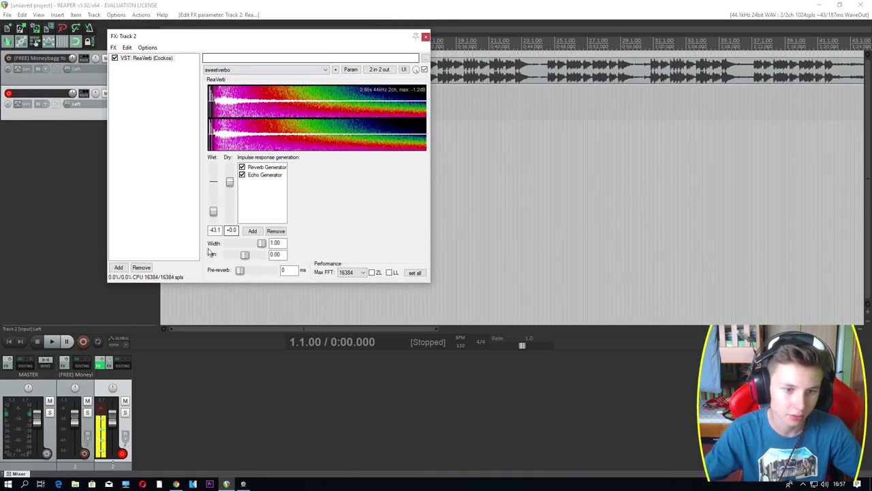
Add the ReaEQ effect to track 2 after ReaVerb
right_click(126, 107)
left_click(166, 123)
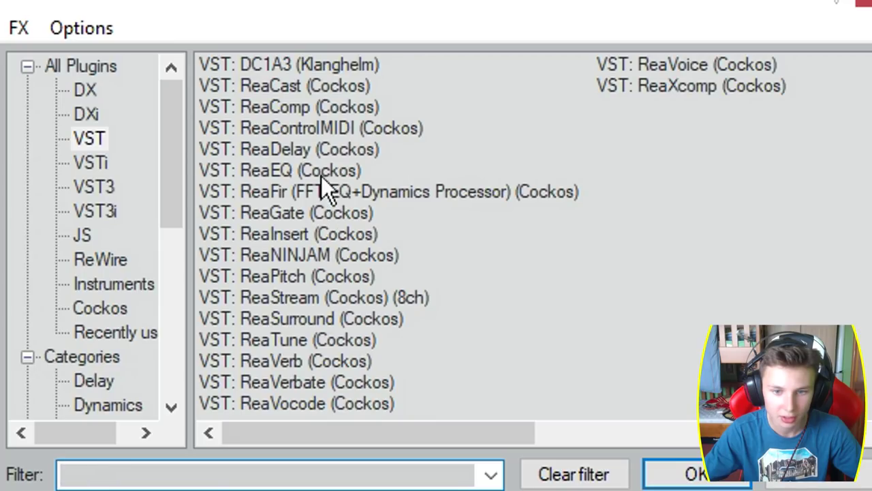
left_click(420, 194)
left_click(531, 284)
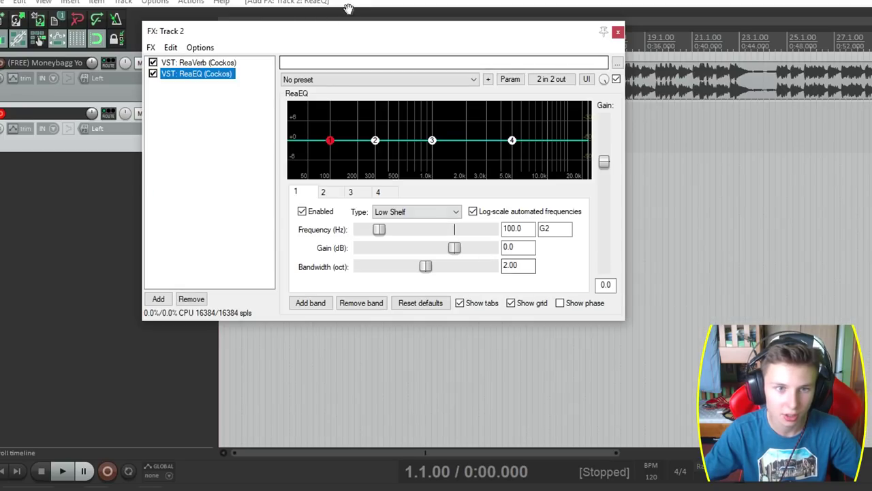
left_click_drag(370, 31, 453, 54)
Load the "stock - Basic 11 band Clear Vocals" preset in ReaEQ and move band 1 to 92.2 Hz
left_click(413, 103)
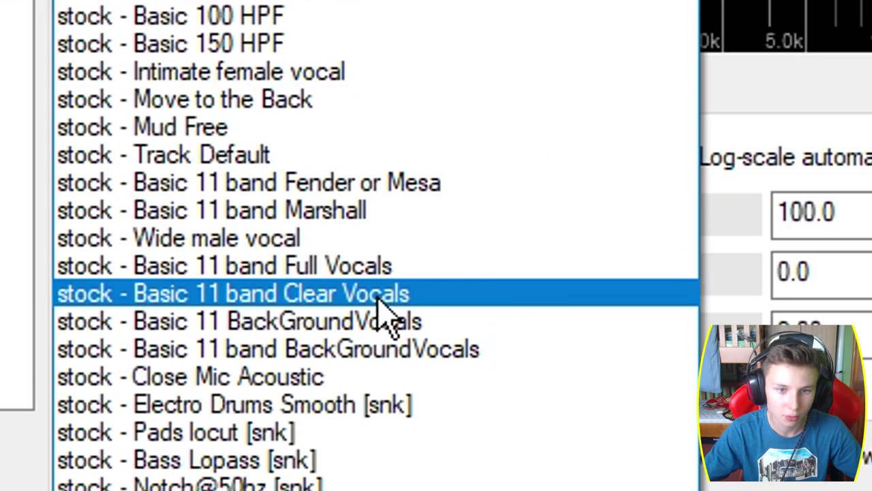
left_click(460, 277)
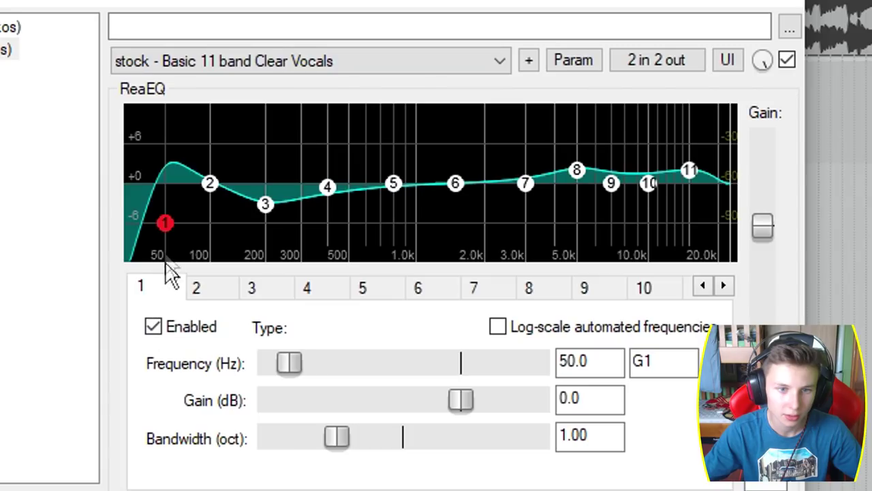
left_click_drag(169, 232, 208, 233)
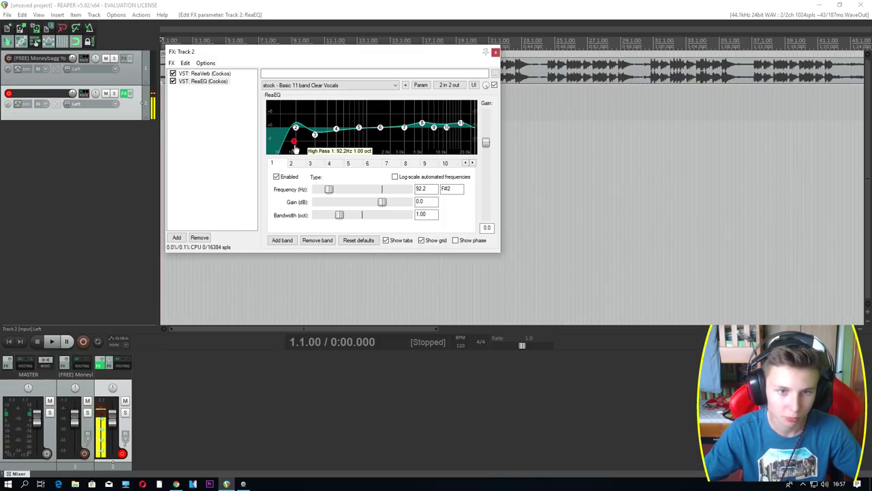
Add the Klanghelm DC1A3 effect to track 2 and adjust its input to 0.0 and output to 0.2
right_click(232, 110)
left_click(246, 115)
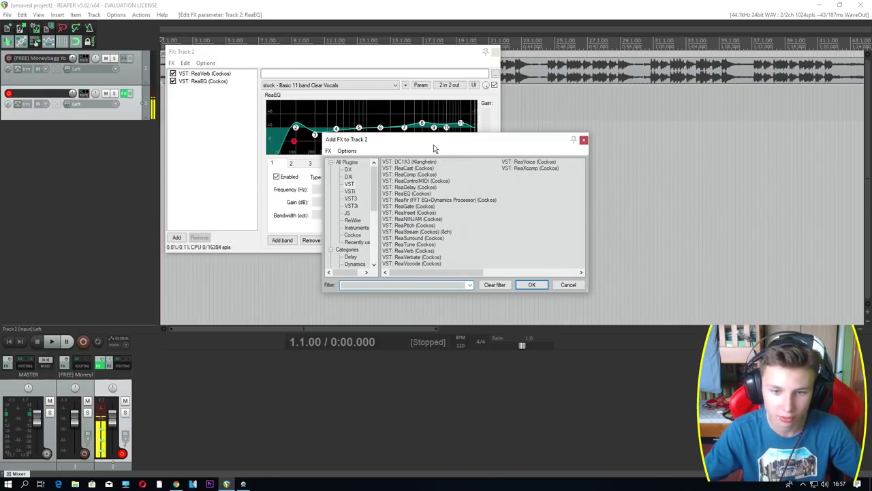
double_click(429, 162)
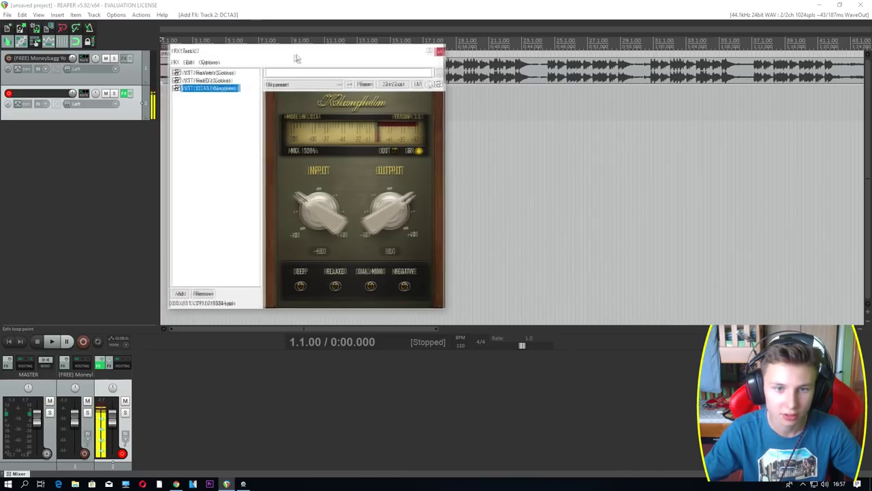
left_click_drag(376, 205, 449, 111)
left_click_drag(477, 207, 587, 279)
left_click_drag(468, 184, 458, 196)
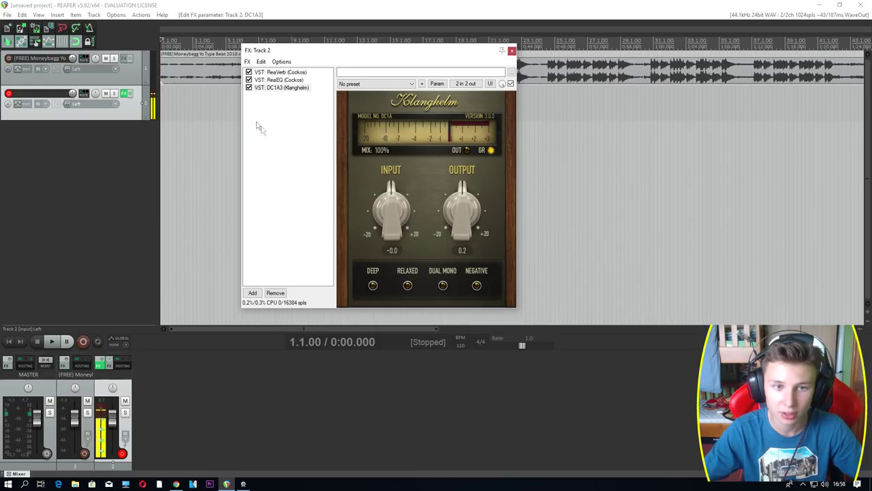
Add the ReaTune effect to track 2 after DC1A3
right_click(279, 107)
left_click(295, 116)
left_click_drag(412, 142, 380, 124)
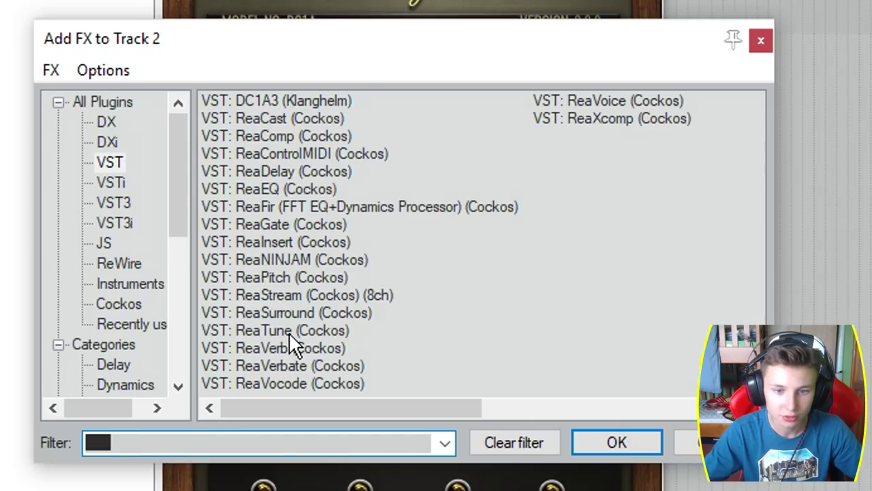
left_click(293, 332)
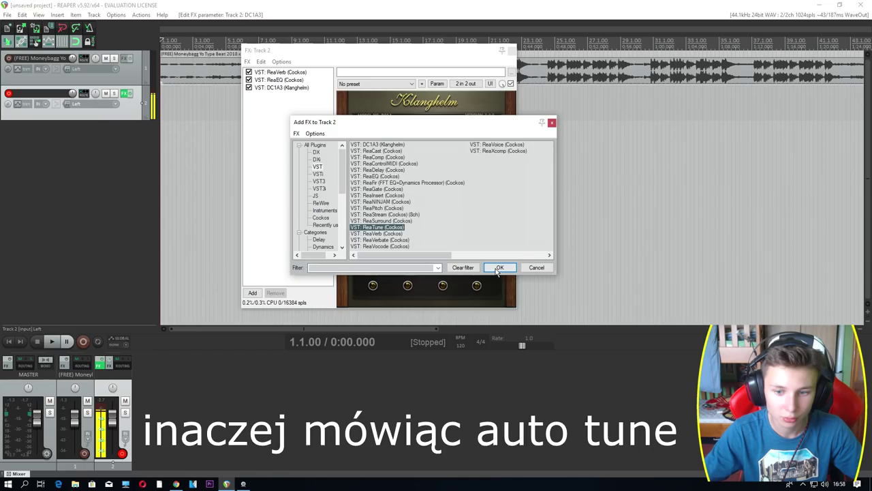
left_click(498, 268)
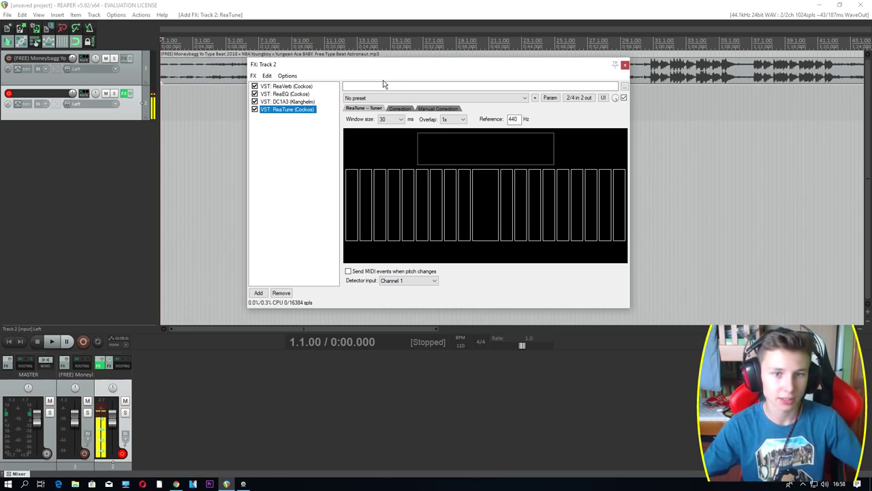
Enable ReaTune's automatic pitch correction and set the key to D# Major
left_click(438, 108)
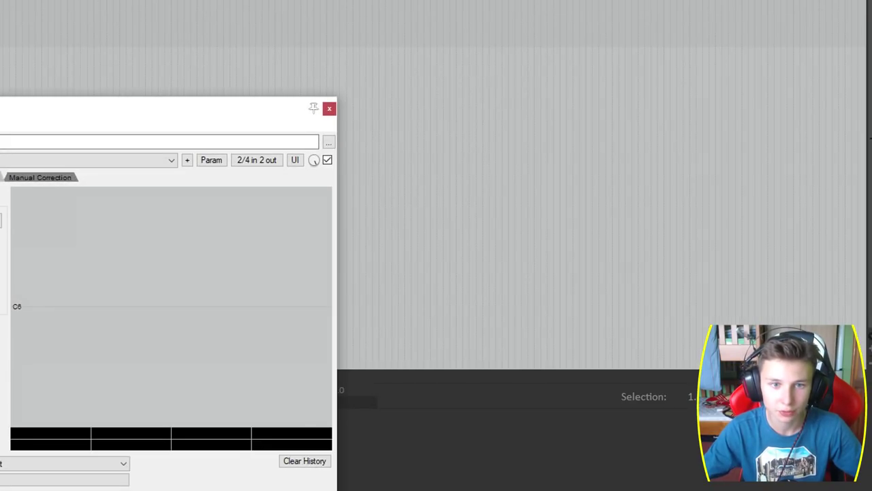
left_click(329, 108)
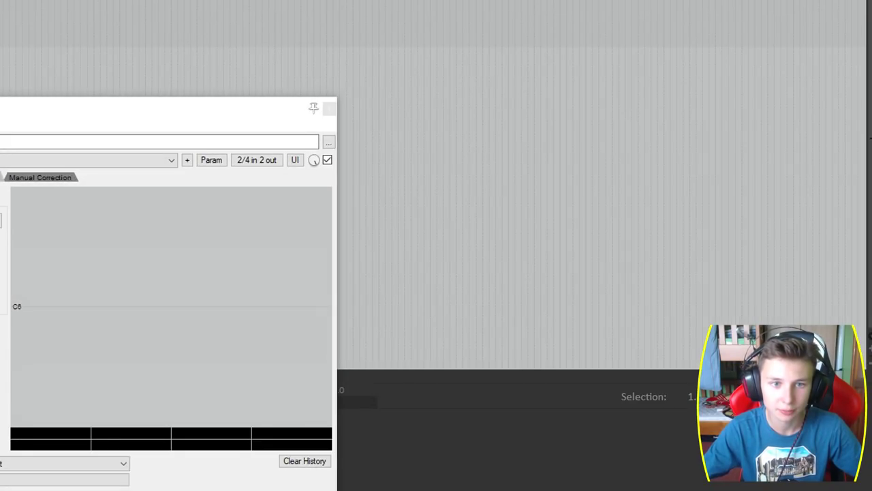
left_click_drag(13, 111, 323, 39)
left_click(259, 151)
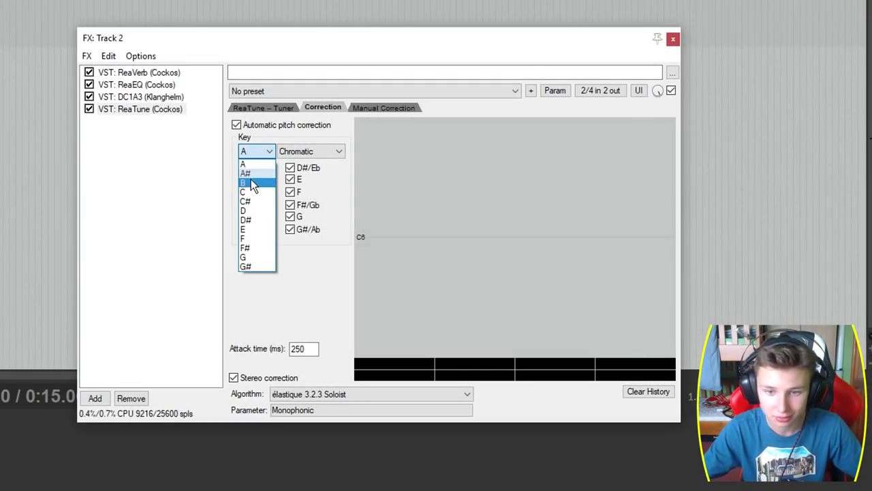
left_click(251, 219)
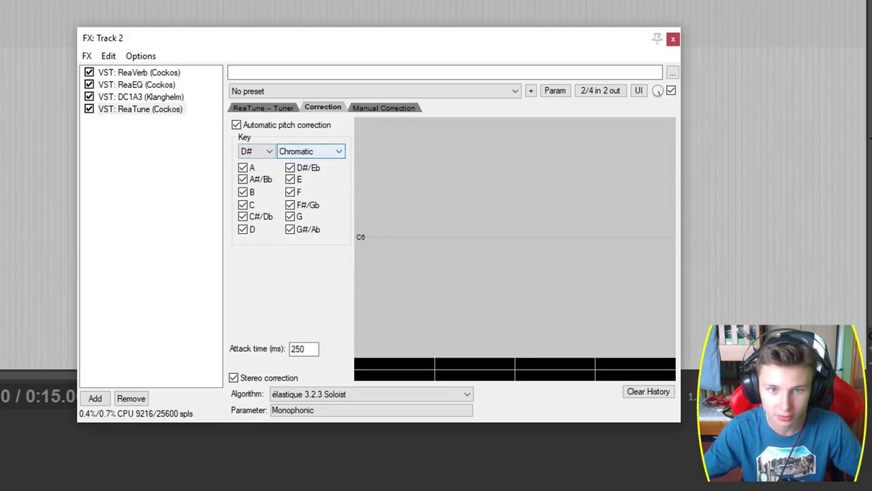
left_click(297, 150)
left_click(299, 164)
Set ReaTune's attack time to 15 ms
double_click(308, 347)
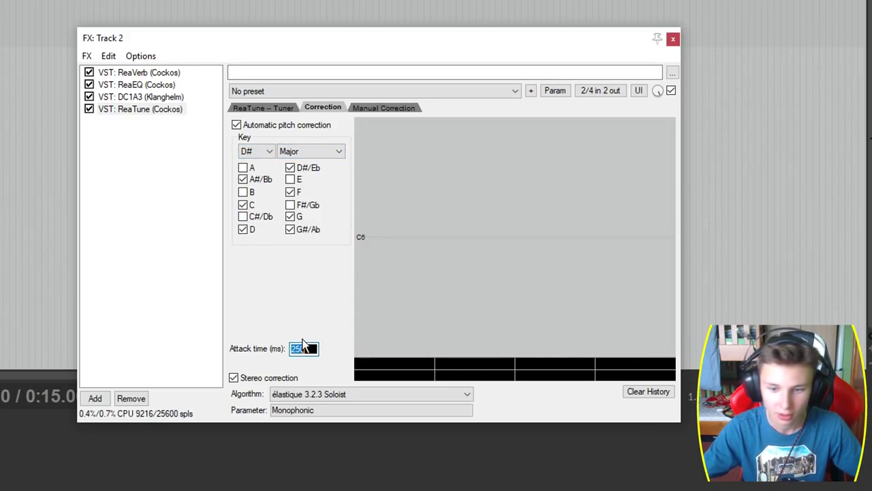
type("1")
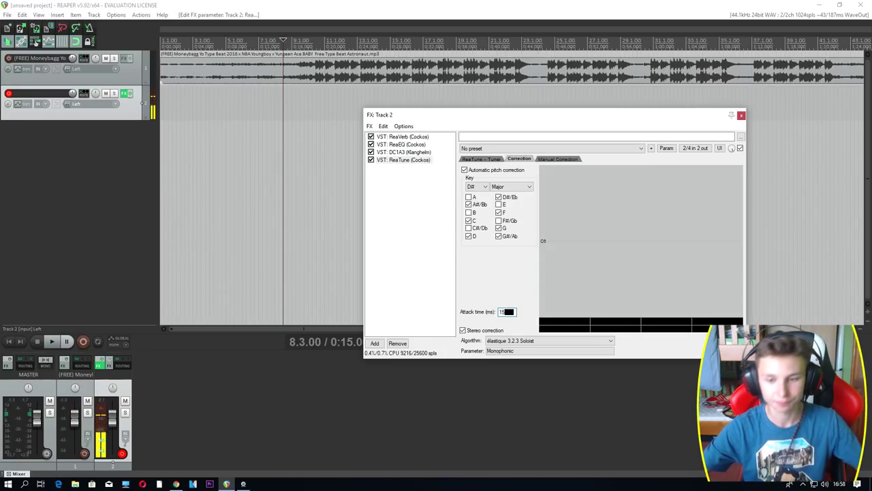
type("5")
key("Return")
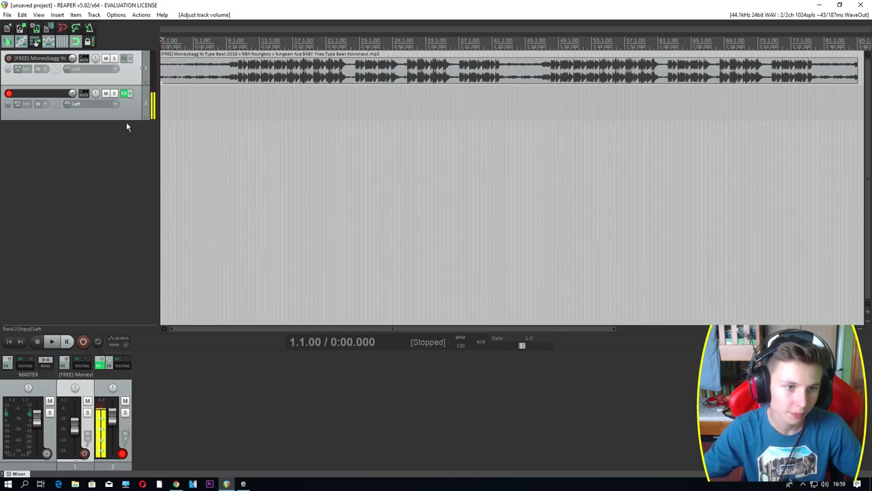
Make two copies of vocal track 2 with its effects as tracks 3 and 4, and disarm both copies
left_click(127, 112)
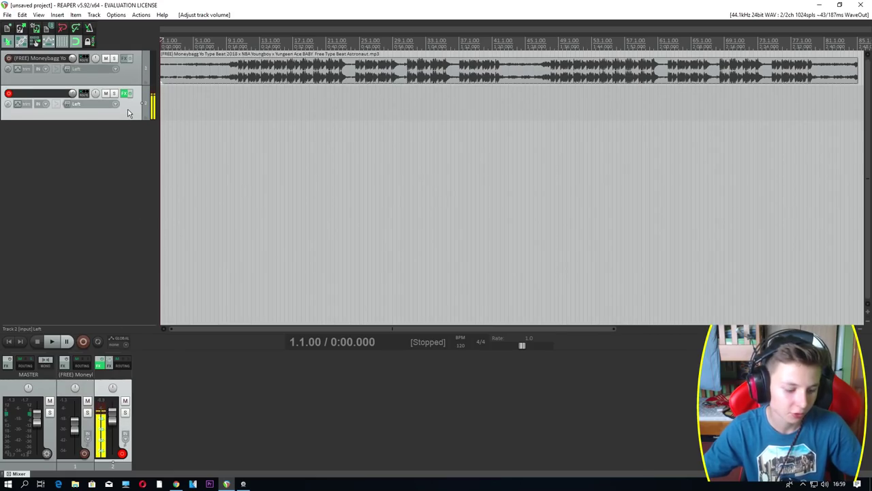
key("ctrl+t")
key("ctrl+t")
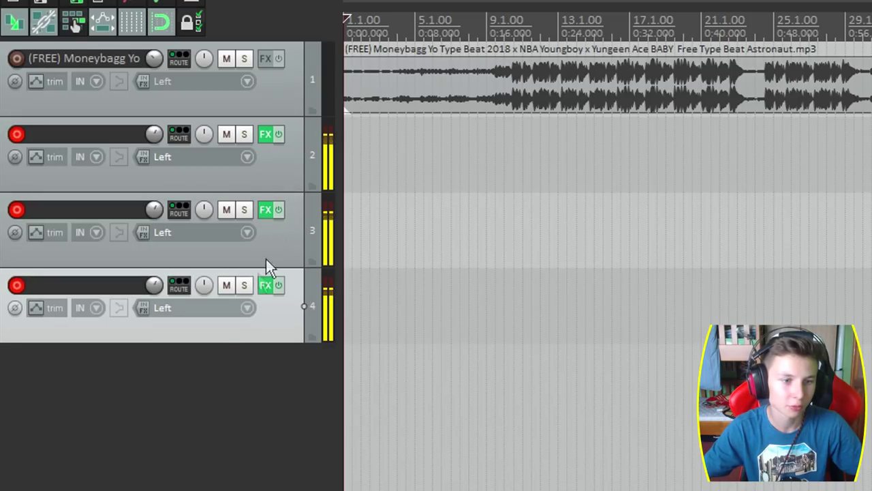
left_click(17, 209)
left_click(16, 285)
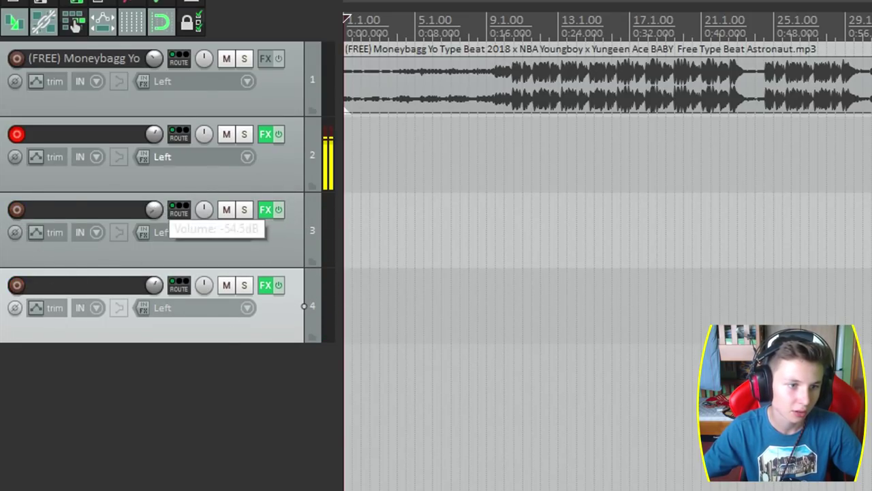
Pan the duplicate vocal tracks apart, with track 3 at 99% left and track 4 to the right
mouse_move(154, 209)
left_mouse_down()
mouse_move(154, 225)
mouse_move(154, 201)
mouse_move(154, 210)
left_mouse_up()
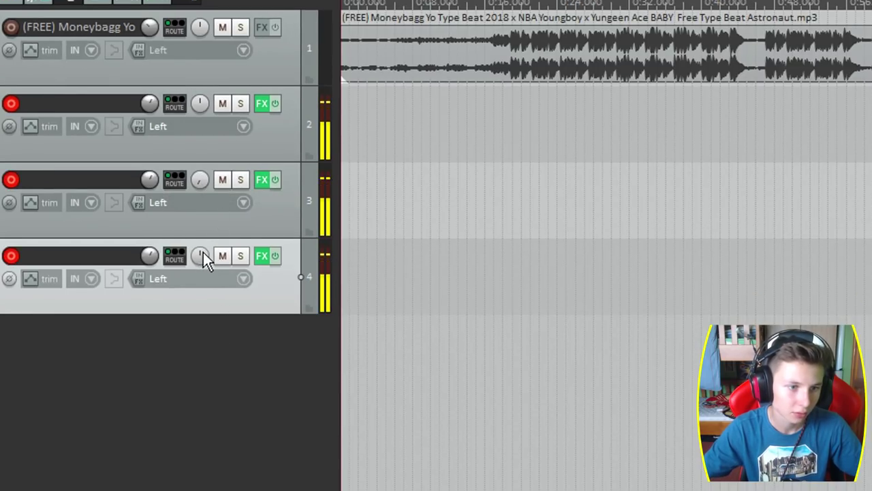
left_click_drag(203, 254, 203, 272)
left_click_drag(192, 180, 192, 179)
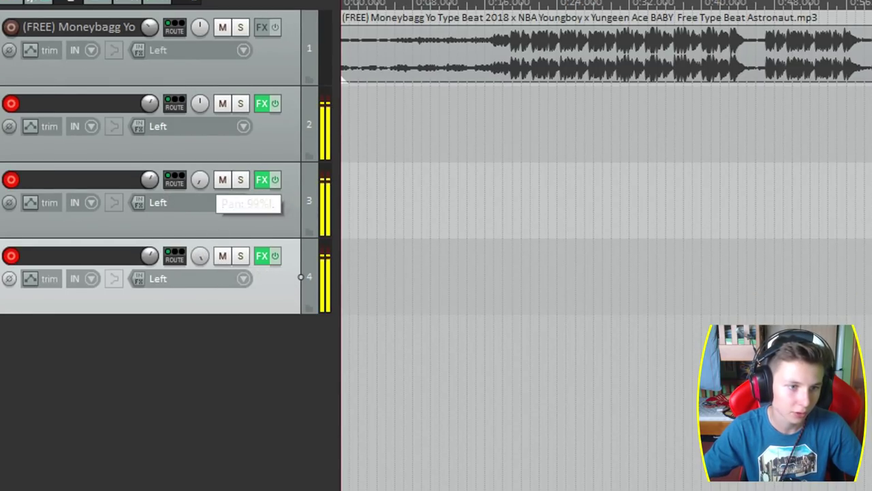
key("alt+Tab")
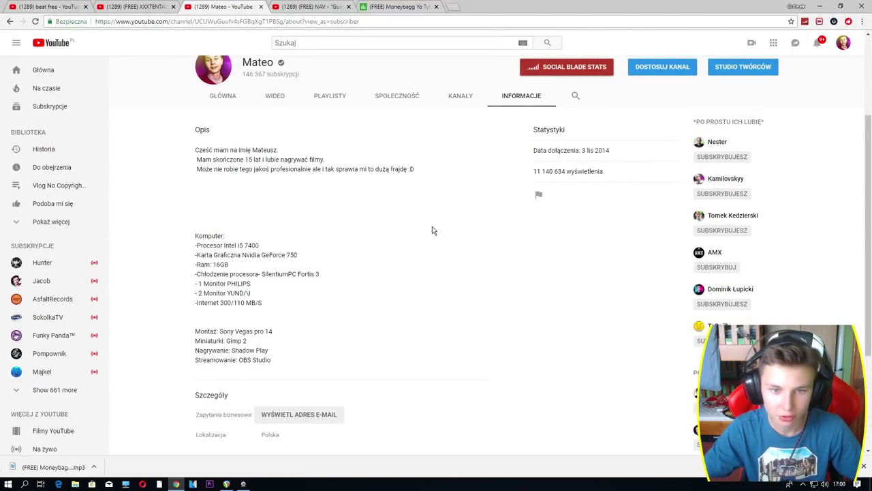
key("alt+Tab")
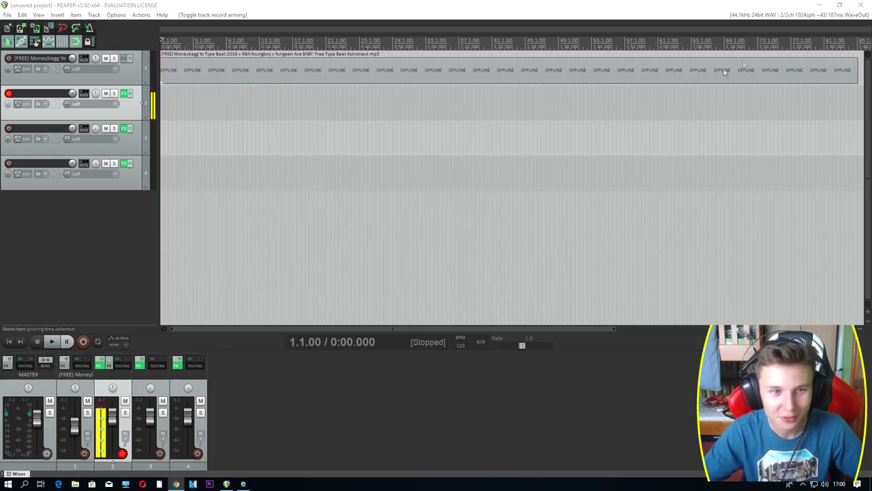
Record a vocal take on track 2 over the beat and trim its start to bar 10
left_click(164, 99)
key("Right")
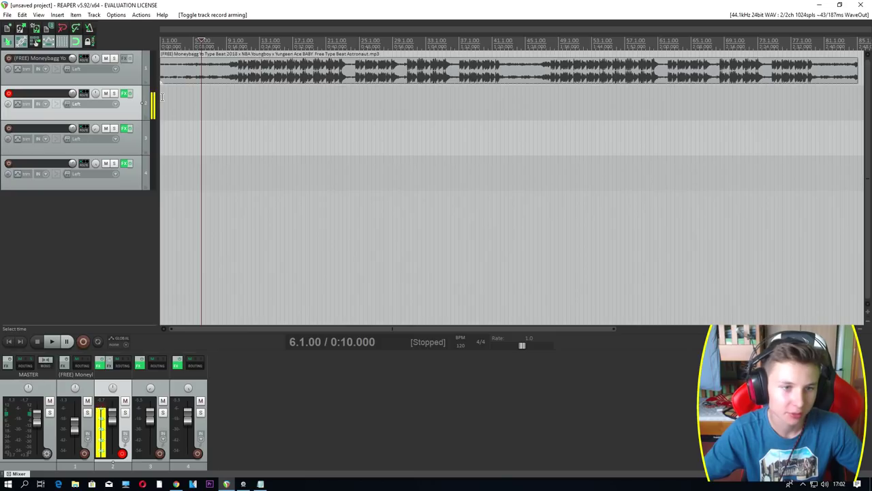
key("Home")
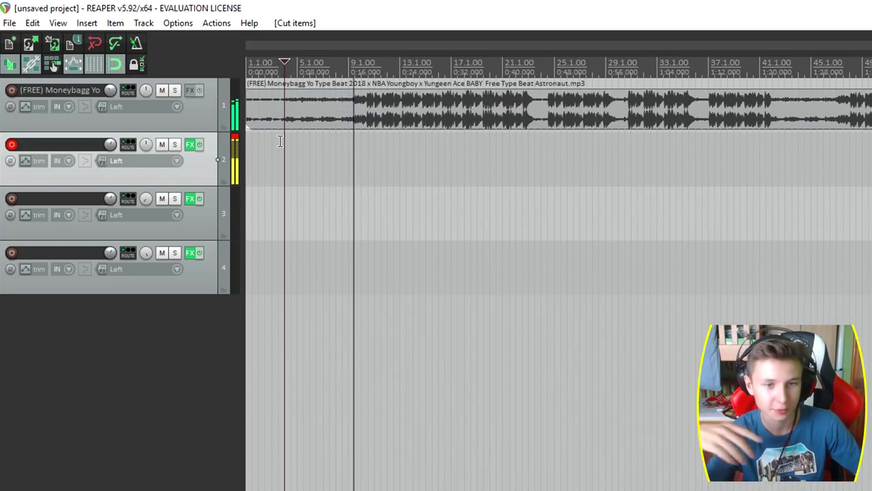
key("ctrl+r")
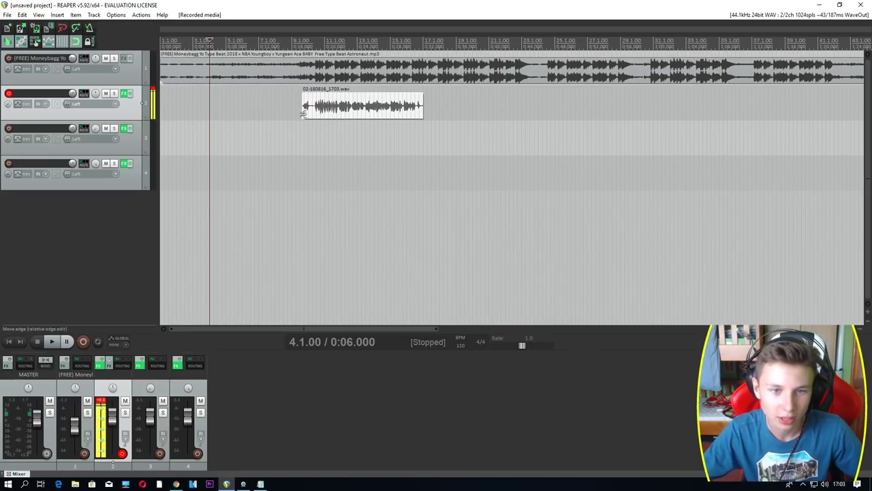
left_click(305, 129)
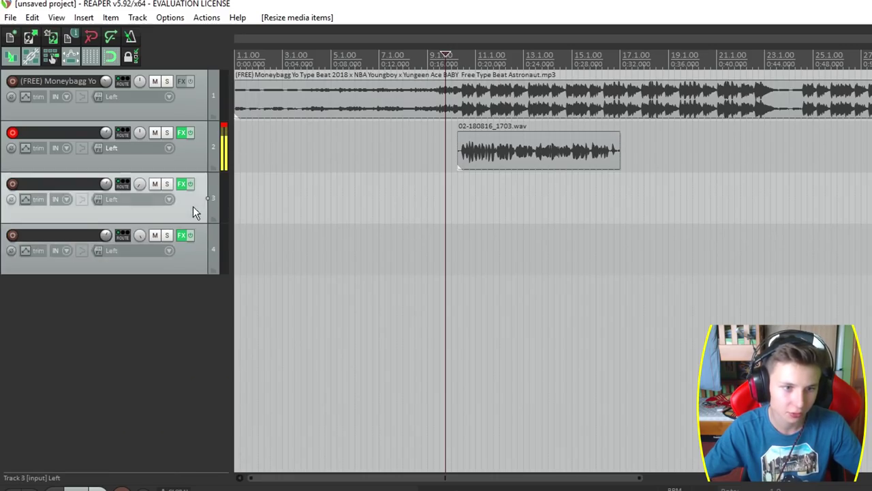
Insert a new empty track below track 3 and delete the last duplicate vocal track
right_click(165, 285)
left_click(180, 293)
left_click(181, 314)
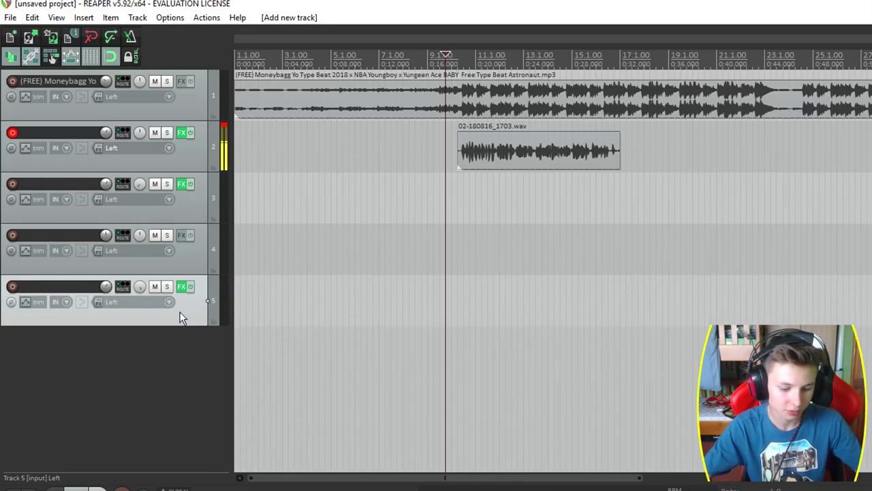
key("Delete")
Duplicate vocal track 2 with its effects and place the copy at the end of the track list
left_click(199, 166)
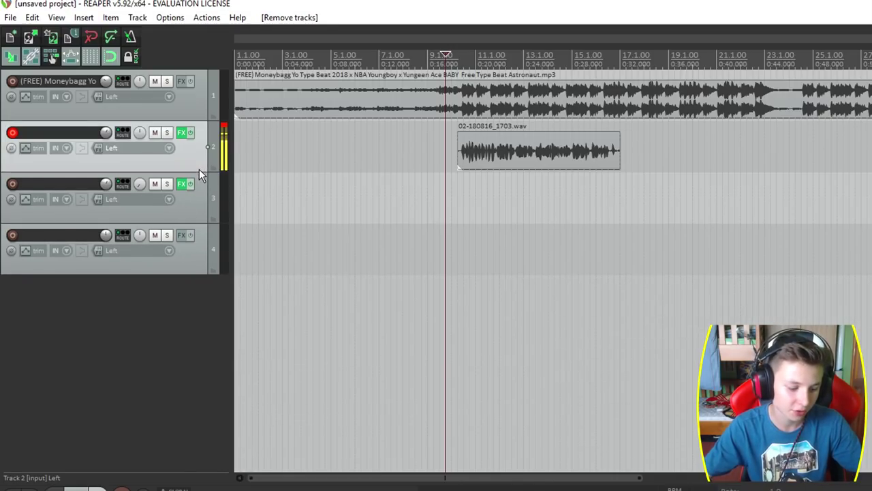
key("ctrl+c")
key("ctrl+v")
left_click(487, 204)
key("ctrl+x")
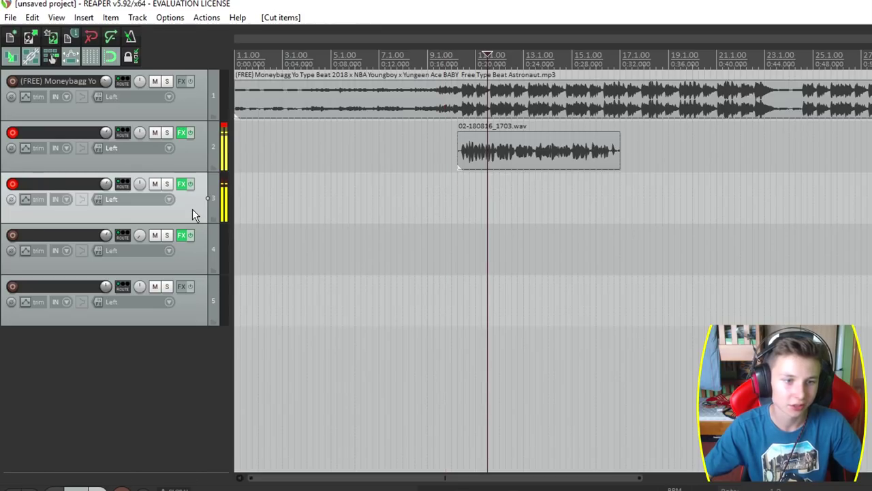
left_click_drag(192, 208, 188, 317)
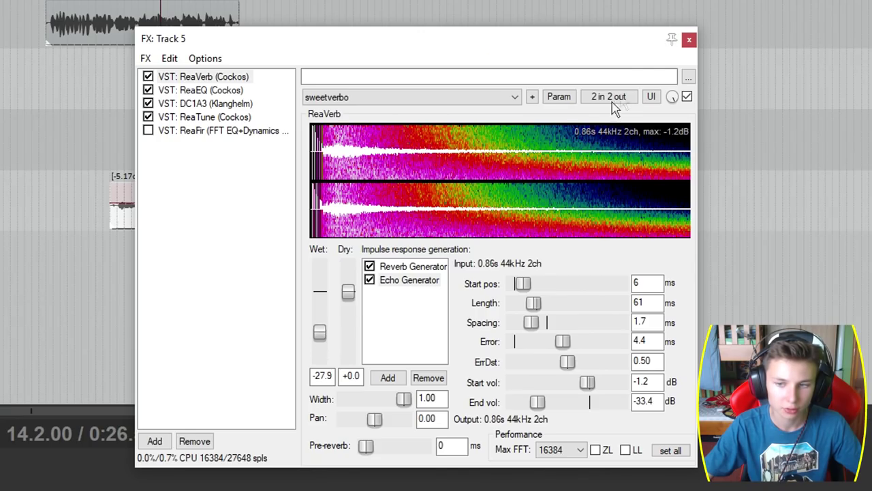
left_click(689, 40)
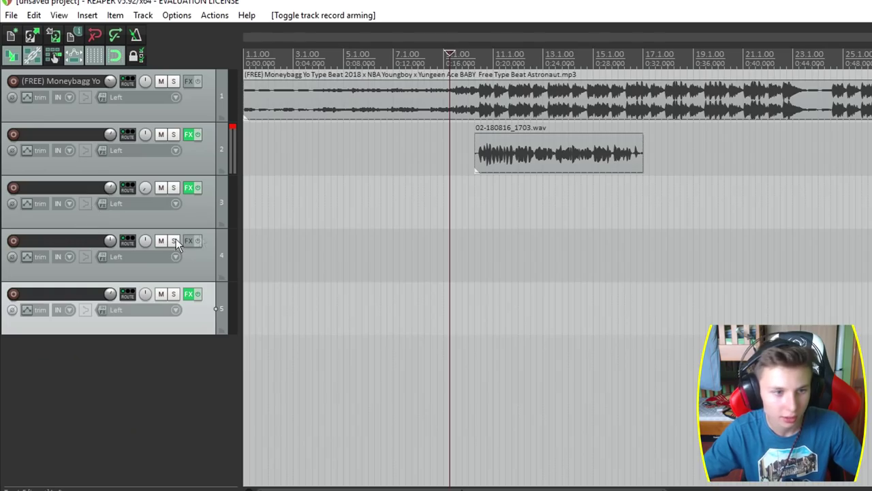
Arm track 3 for recording and keep it selected
left_click(92, 154)
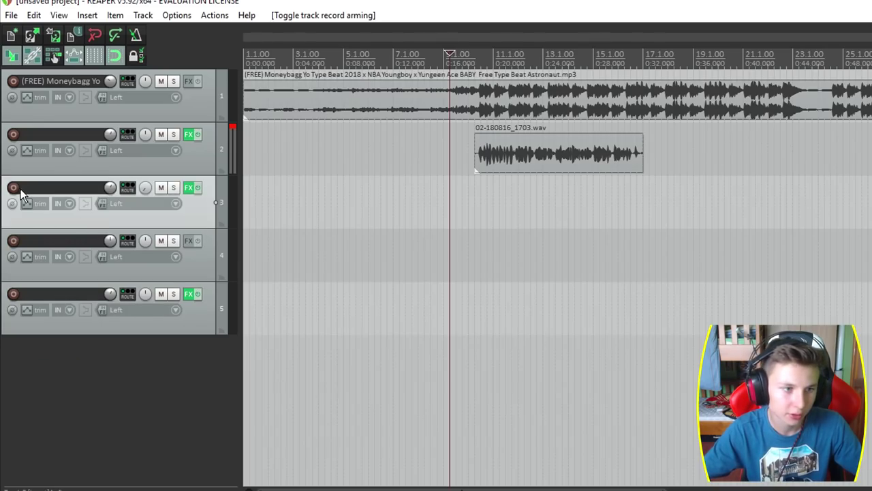
left_click(202, 243)
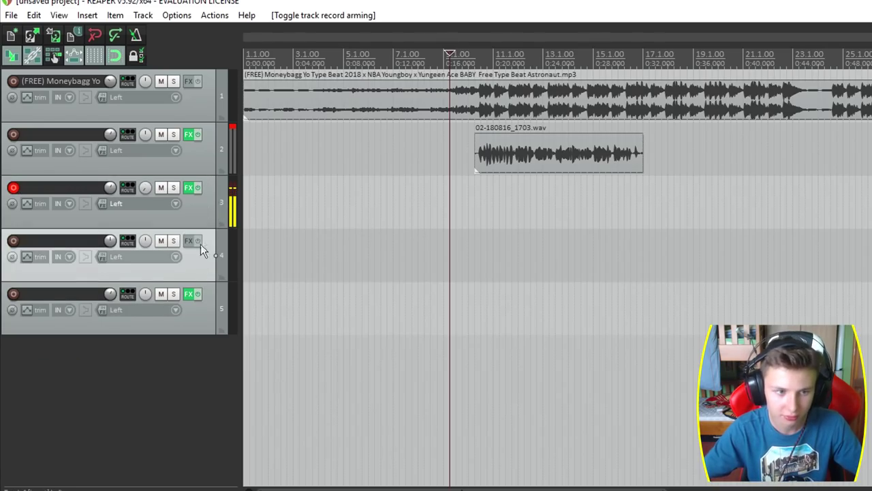
key("Up")
key("Down")
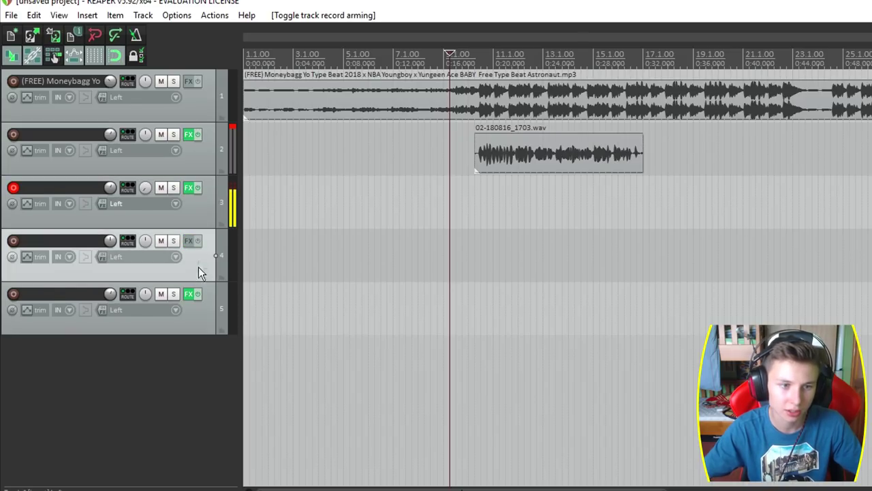
key("Up")
key("Down")
key("Up")
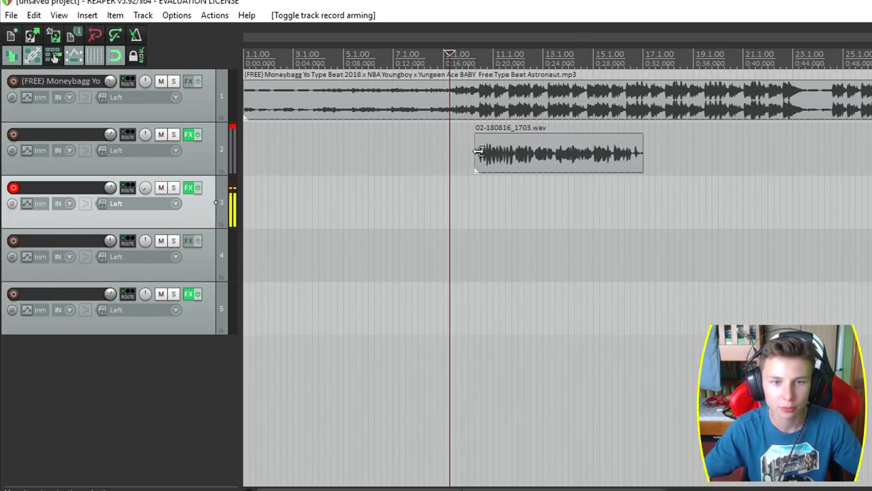
Record backing vocal takes on tracks 3 and 4 alongside the first take at bars 10 to 17
left_click(477, 150)
left_click_drag(471, 185, 642, 189)
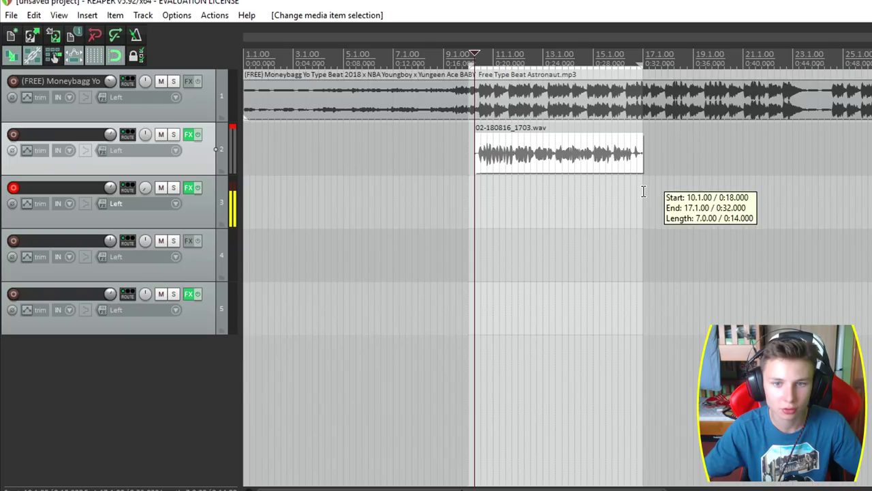
left_click(459, 186)
key("ctrl+r")
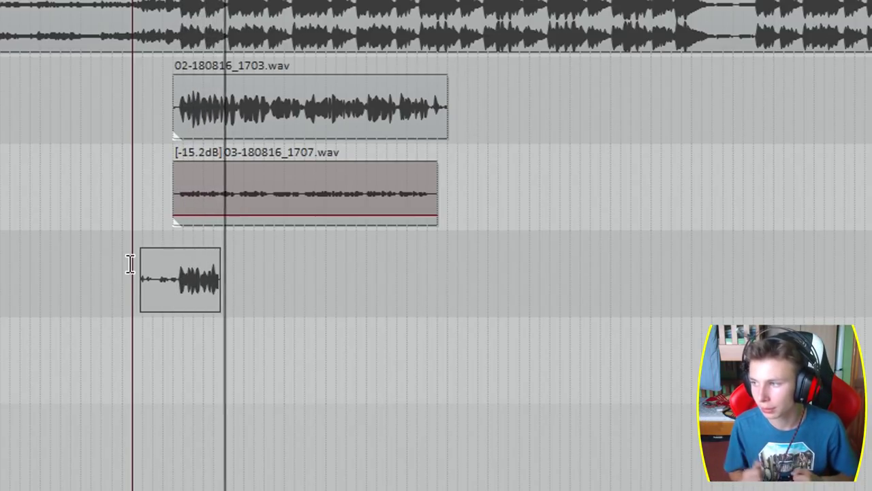
key("space")
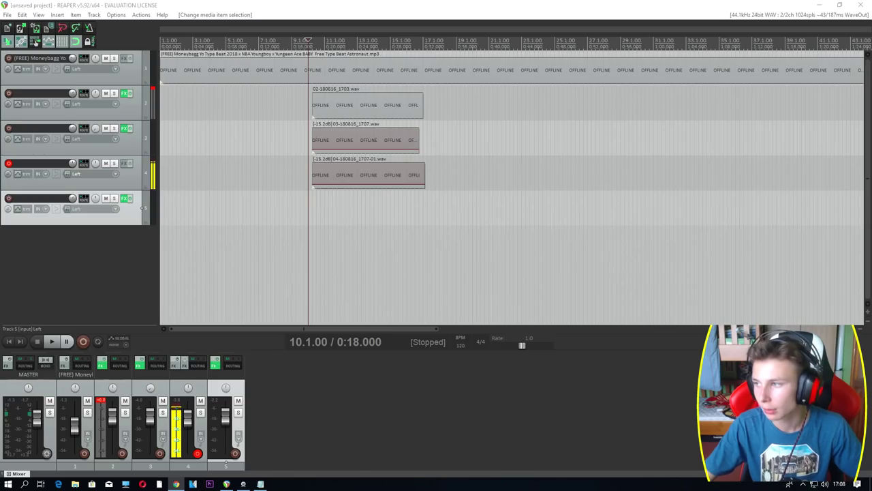
Switch to the browser and look over the channel description, computer specifications and software list on the YouTube about page
key("alt+Tab")
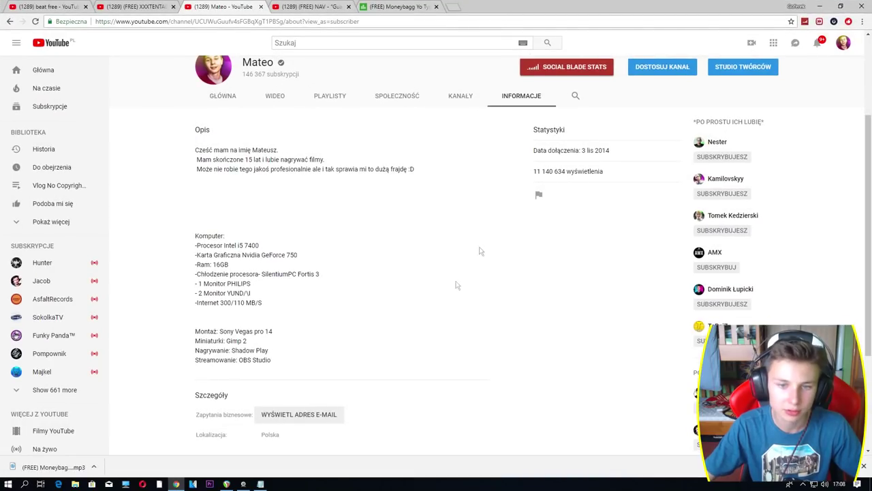
left_click_drag(195, 235, 285, 311)
left_click(196, 177)
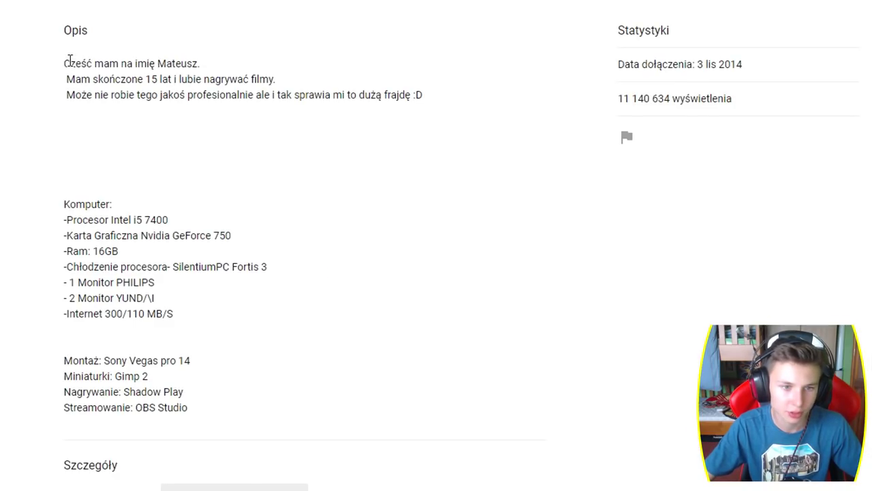
left_click_drag(70, 60, 454, 116)
left_click(249, 112)
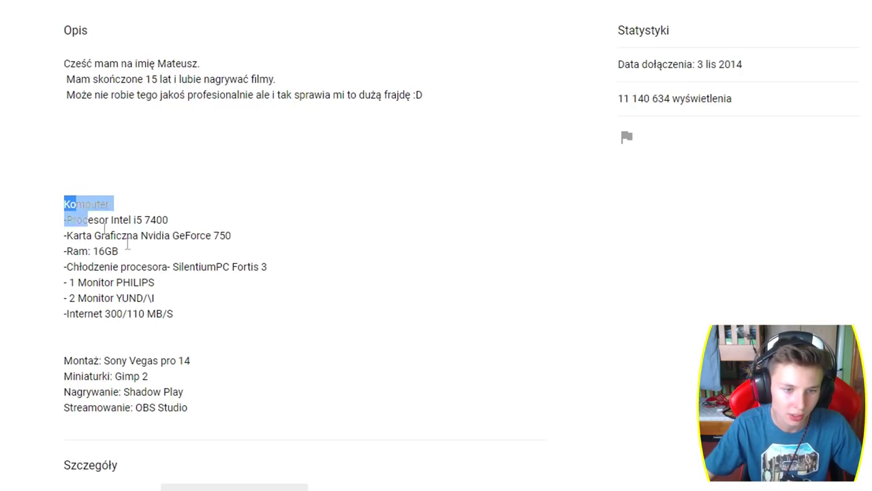
left_click_drag(127, 244, 255, 443)
left_click(224, 428)
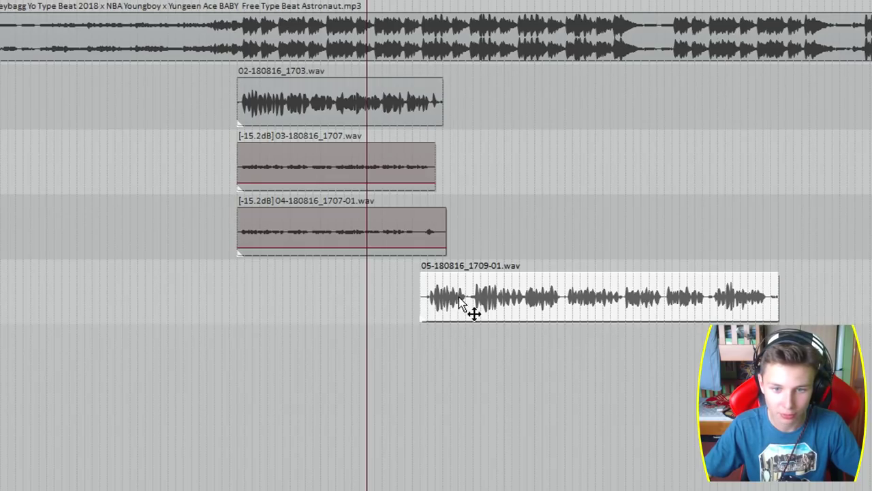
Move the 05-180816_1709-01.wav take up to track 3 and the 07-180816_1712-01.wav take to track 5, overlapping the end of its earlier take
left_click_drag(439, 218, 437, 120)
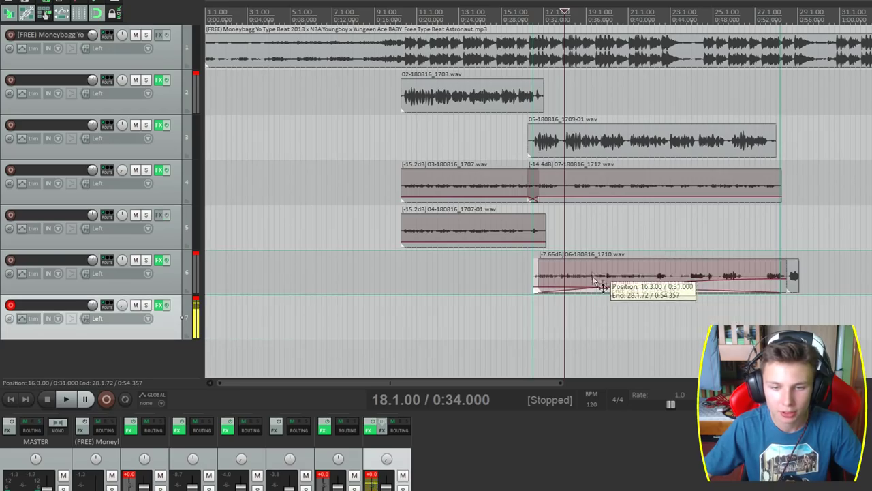
left_click_drag(593, 278, 569, 294)
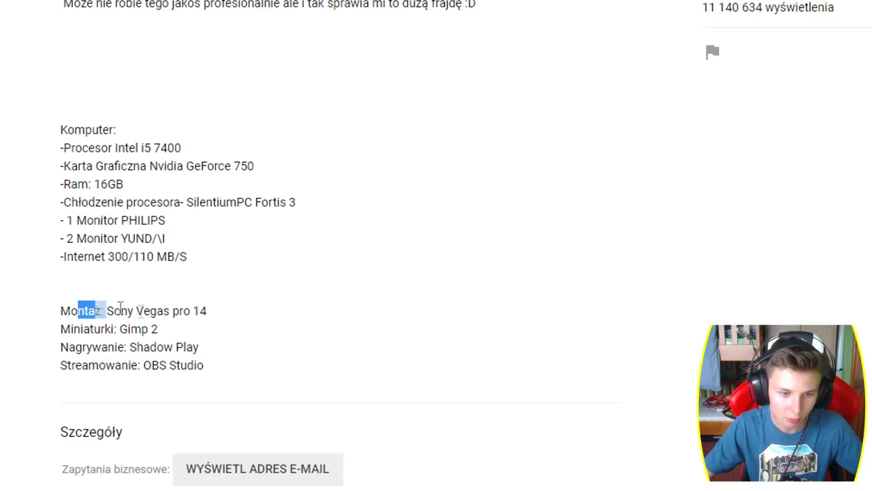
left_click_drag(120, 306, 237, 402)
left_click(59, 308)
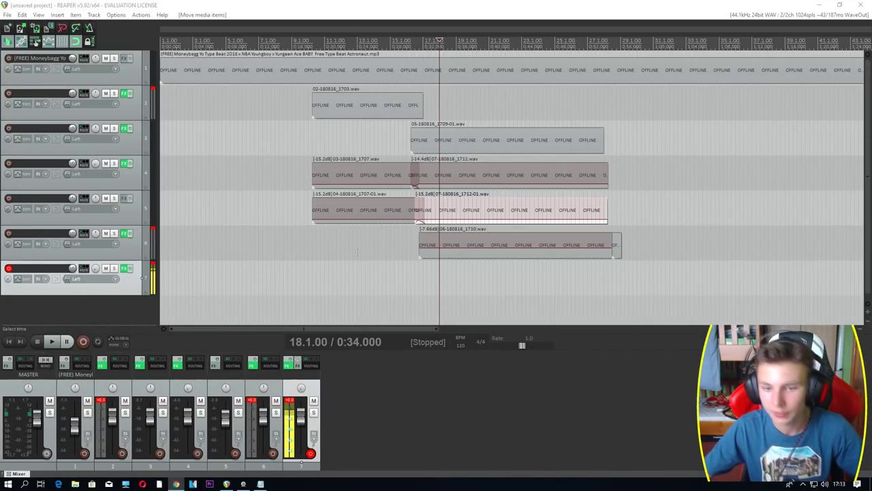
Record another vocal take on track 7 and move it up to track 5 at 28.4.00, after the existing takes
left_click(432, 281)
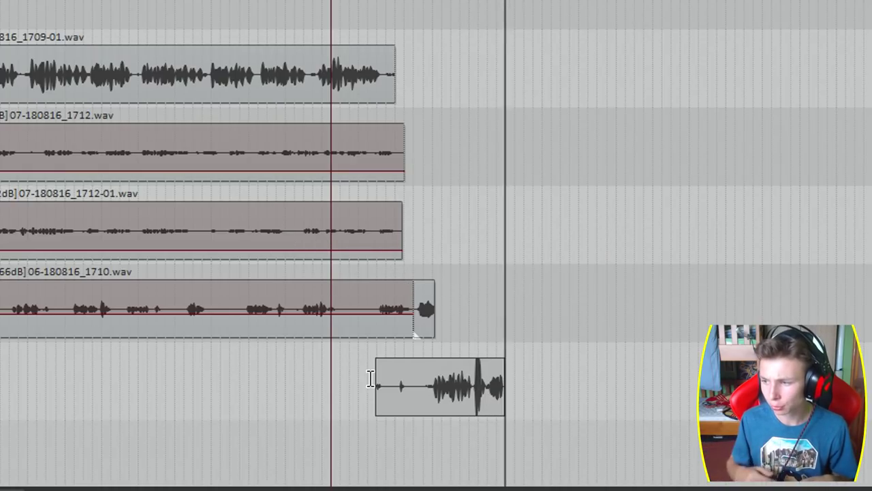
key("space")
left_click_drag(433, 373, 482, 217)
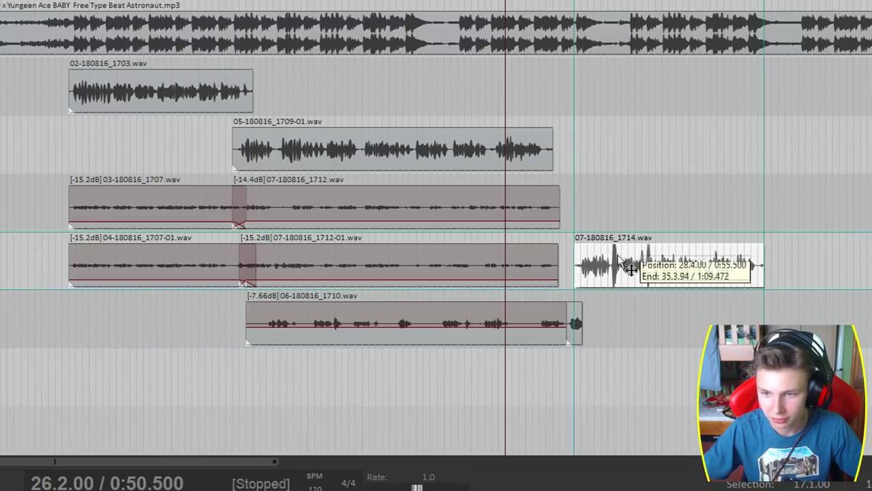
Move the 07-180816_1714.wav take up to track 3 and play the song from 28.3.00 to check it
left_click_drag(618, 254, 605, 183)
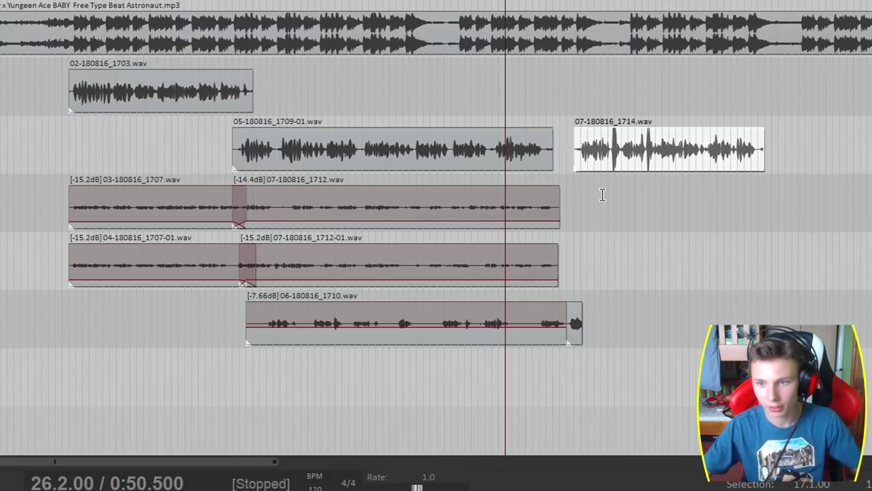
left_click(620, 179)
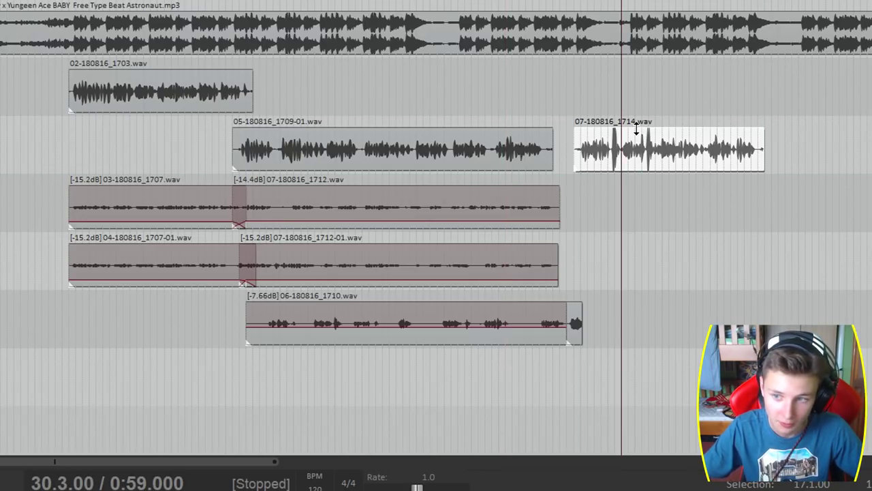
mouse_move(636, 129)
left_mouse_down()
mouse_move(629, 157)
mouse_move(629, 116)
left_mouse_up()
left_click(566, 214)
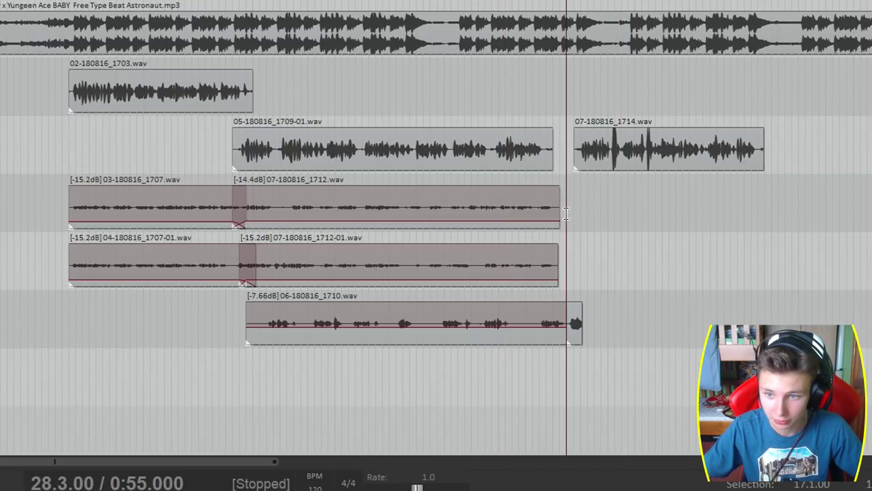
key("space")
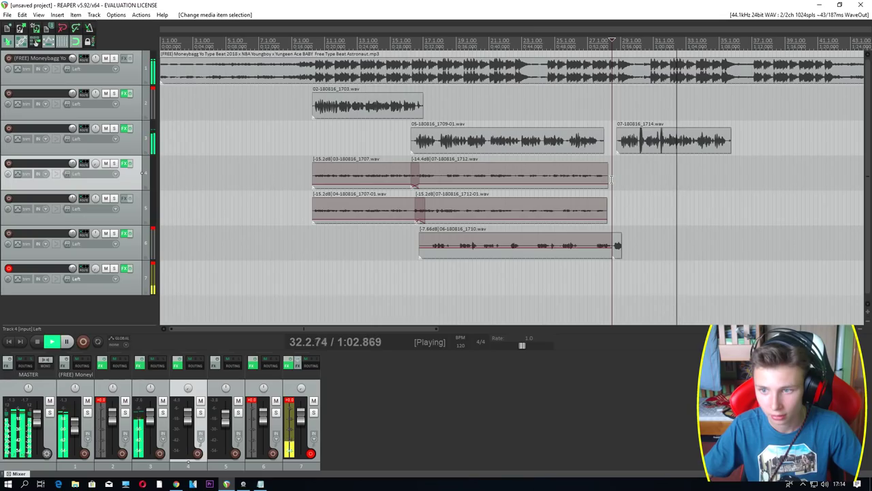
key("space")
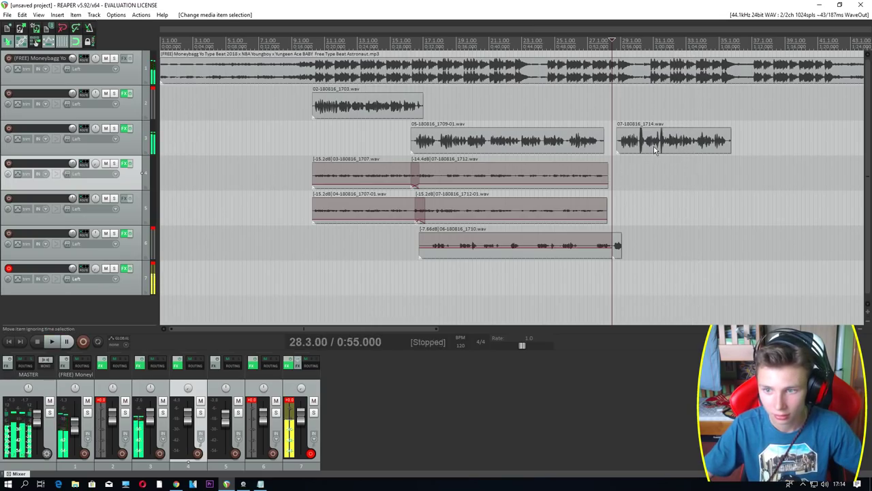
Replace the 07-180816_1714.wav take on track 3 with a new recording, and record another take for track 2 above it
key("Delete")
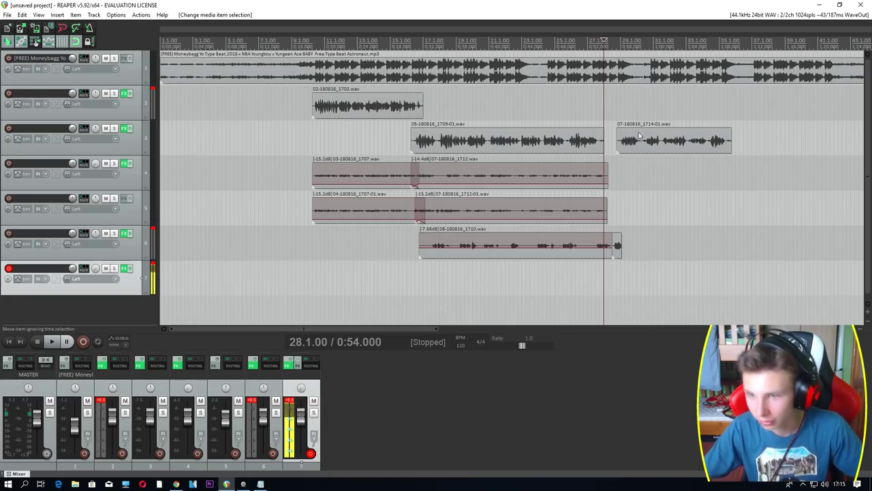
left_click(661, 141)
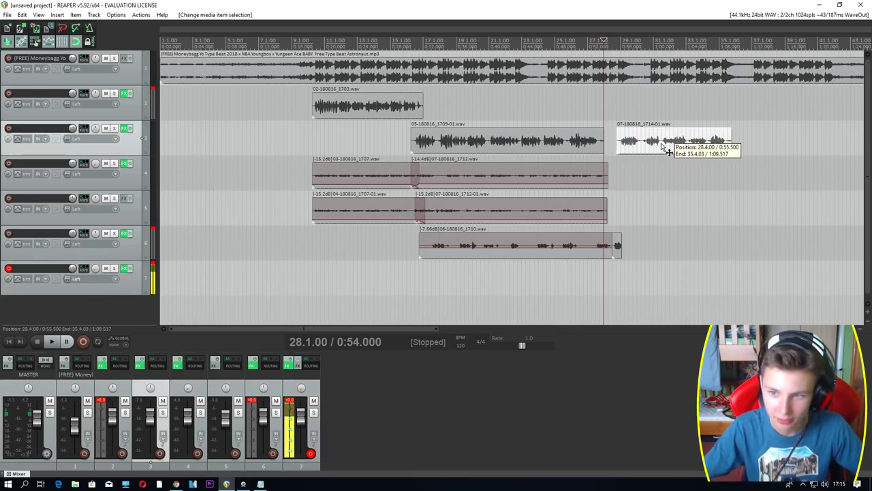
left_click(612, 283)
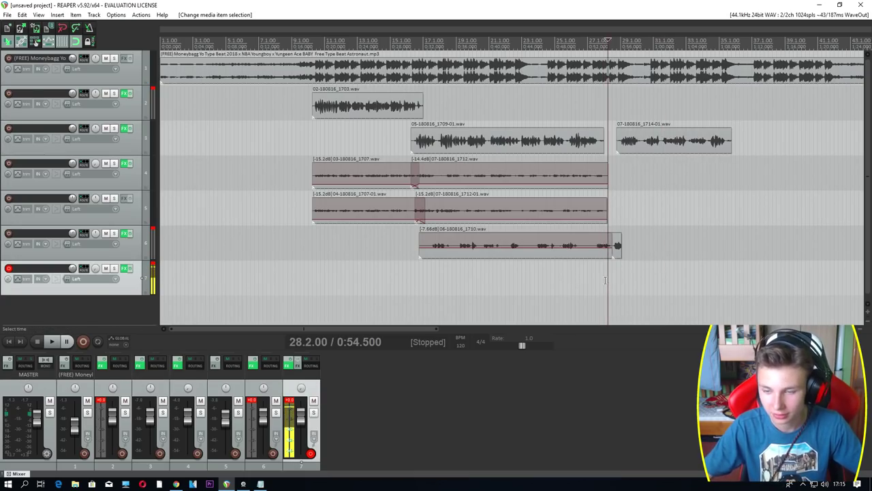
key("space")
key("ctrl+r")
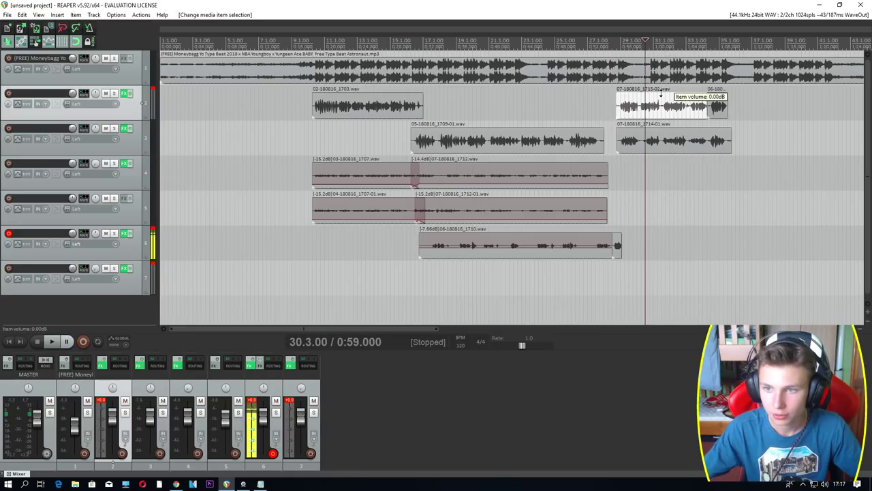
Lower the two new items on track 2 to -4.14 dB and play the song from 28.4.00
left_click_drag(721, 88, 719, 105)
left_click(720, 95)
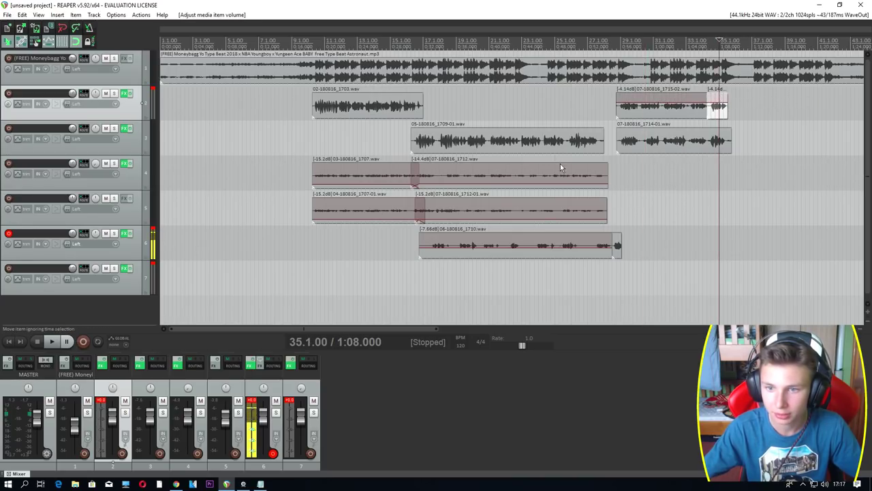
left_click(561, 167)
left_click(571, 201)
left_click(586, 242)
left_click(611, 279)
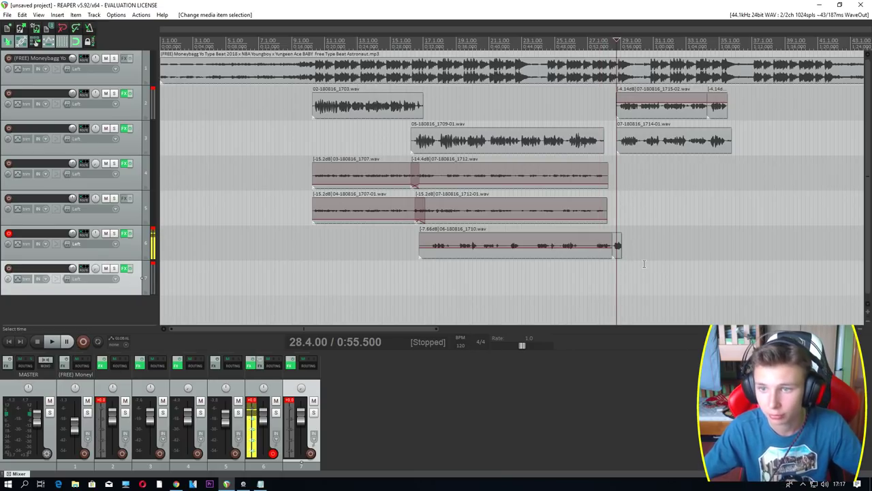
key("space")
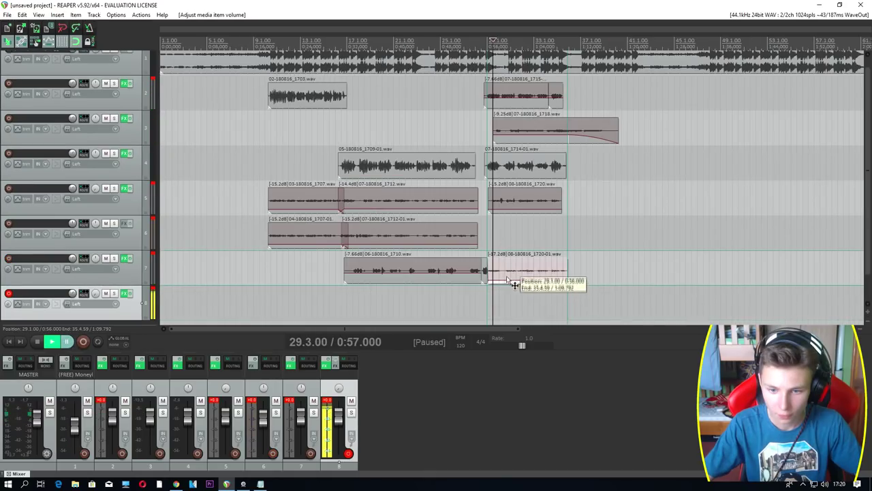
Move the 08-180816_1720-01.wav take up to track 6, after the existing takes
left_click_drag(504, 279, 506, 244)
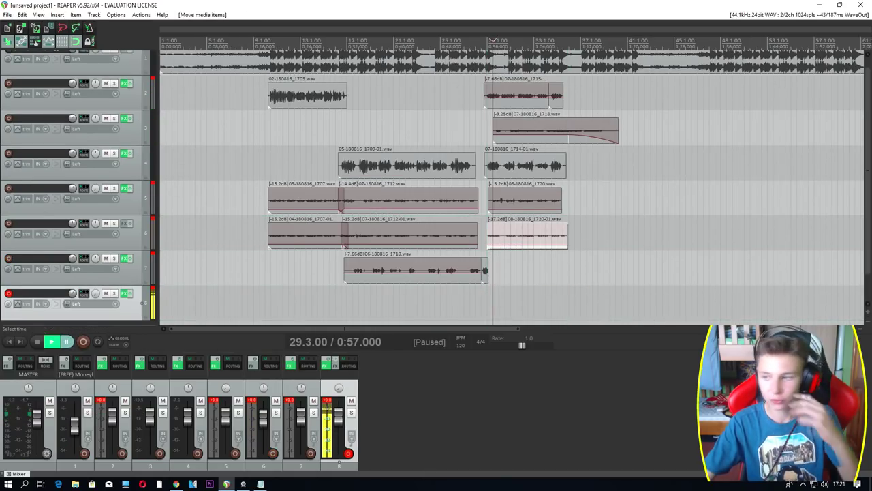
Switch to the browser and request the business e-mail address on the YouTube channel's about page
key("alt+Tab")
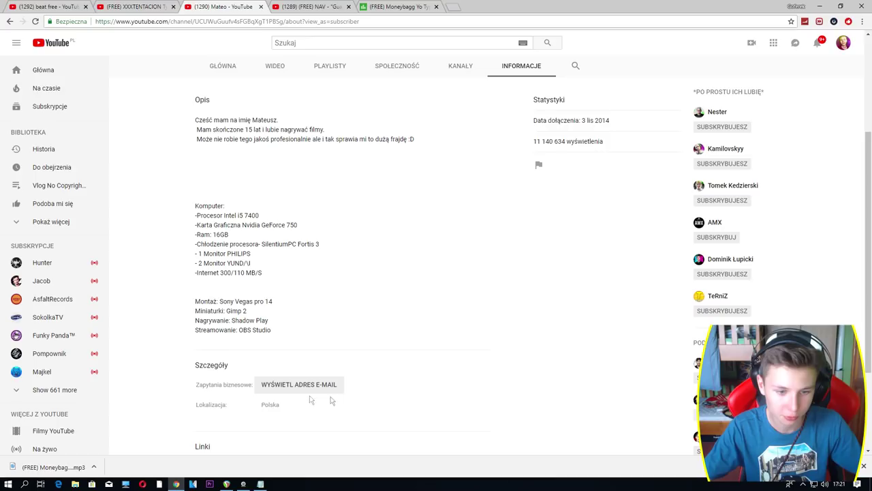
left_click(275, 388)
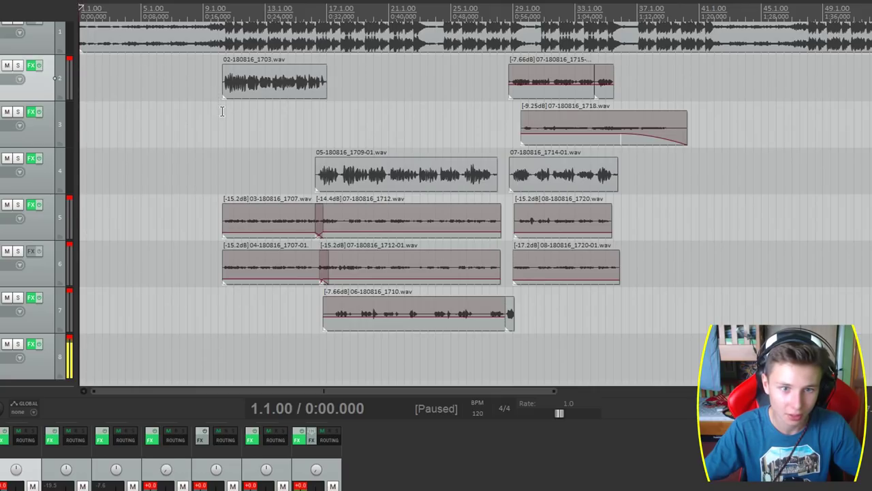
Filter the effects list for "wah" and add the DXi VEGAS Flange/Wah-wah effect to track 9
left_click_drag(222, 112, 272, 120)
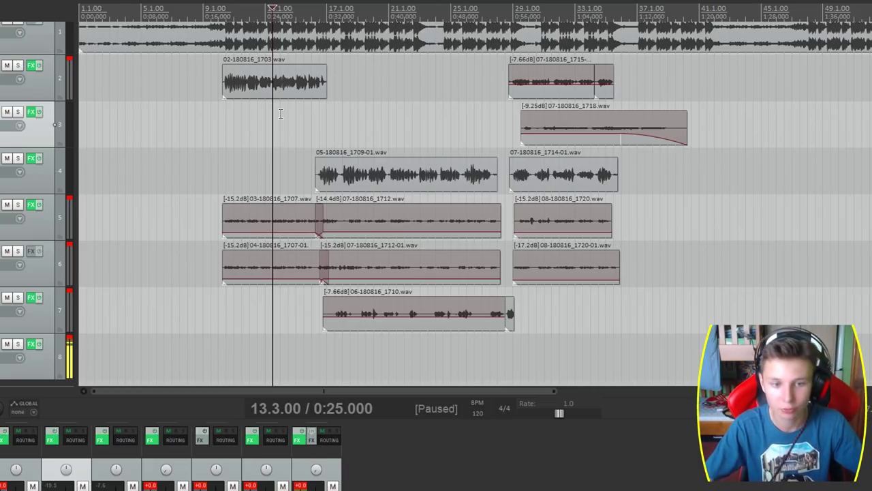
left_click(81, 167)
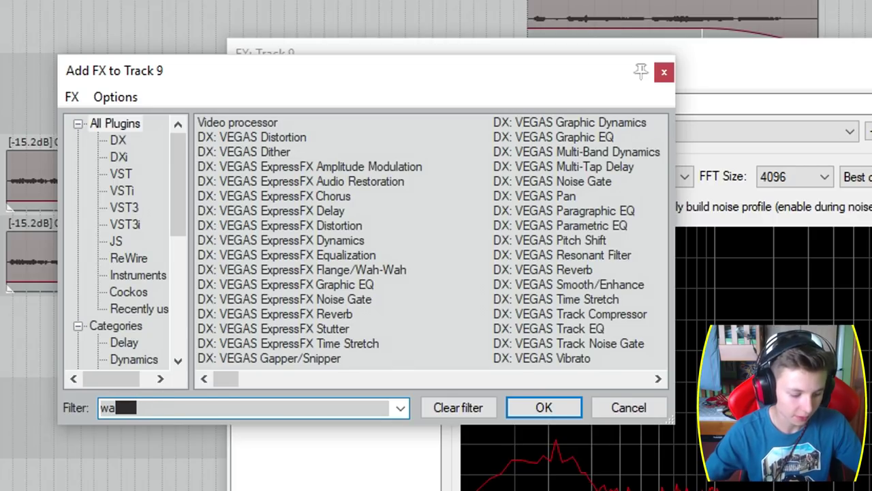
type("h")
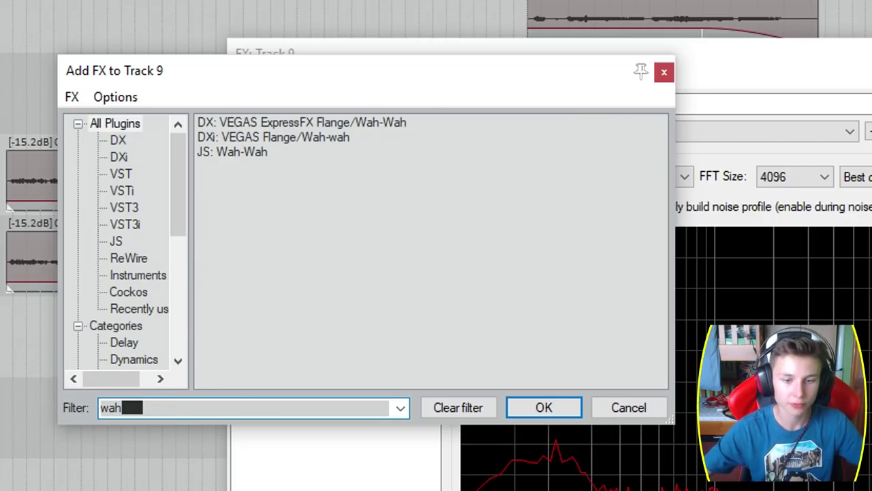
left_click(334, 141)
left_click(574, 416)
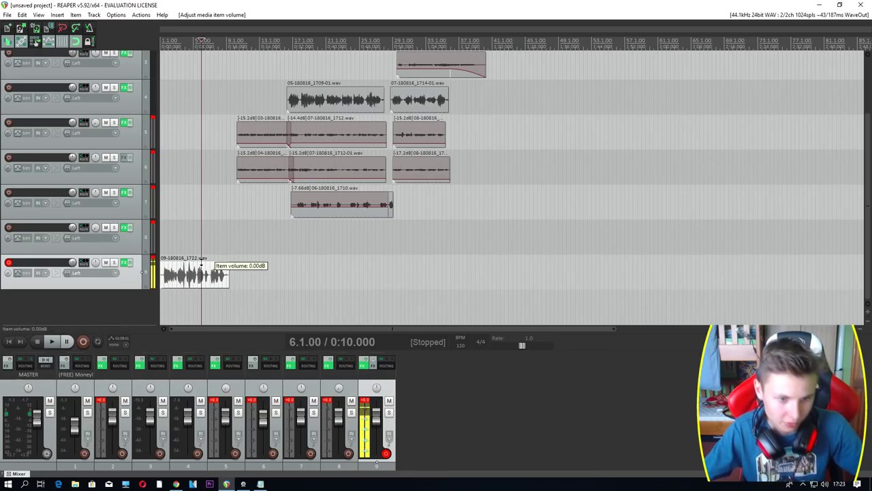
Lower the 09-180816_1722.wav take on track 9 to -1.64 dB and give it a short fade-in at its start
left_click_drag(202, 262, 178, 267)
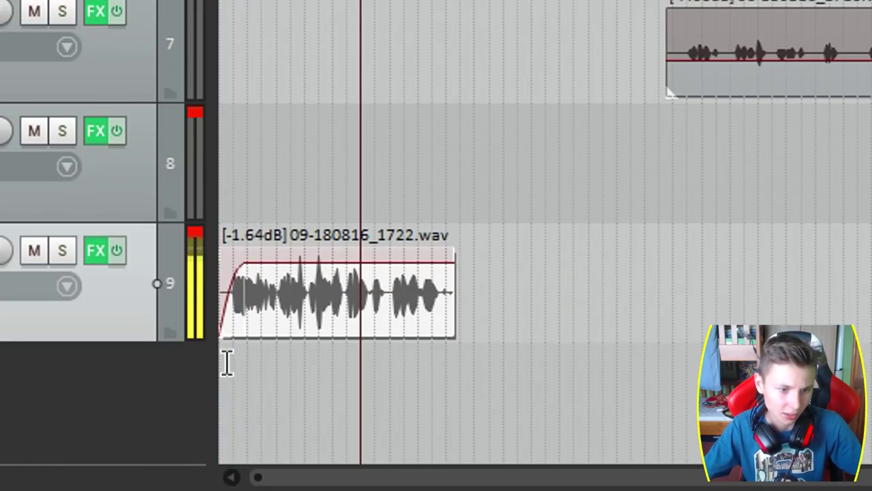
left_click(224, 363)
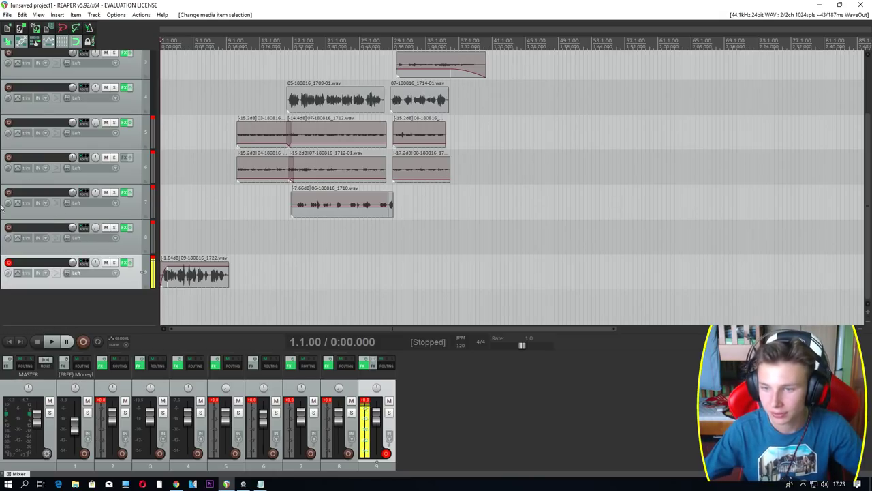
Play the whole arrangement from the beginning of the project
left_click(487, 98)
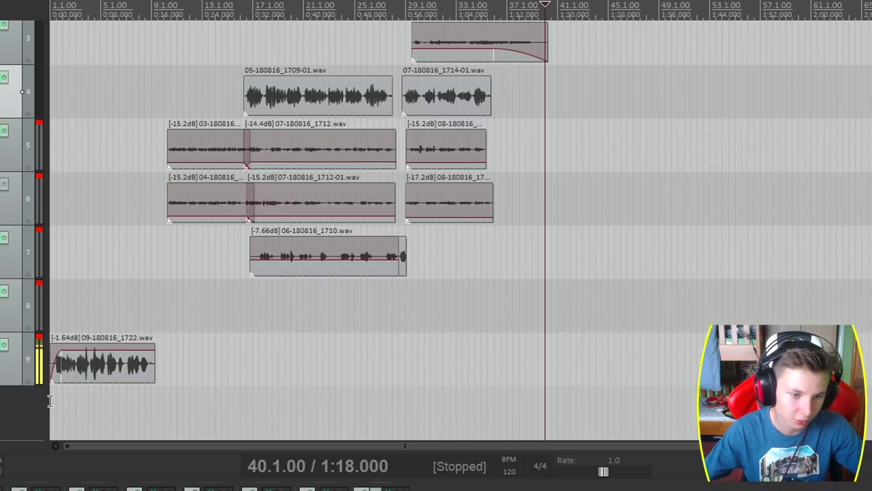
key("Home")
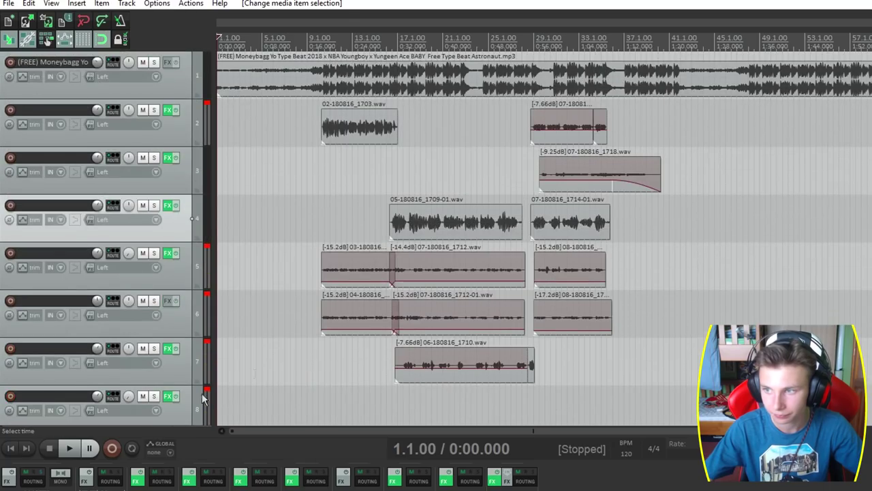
left_click(72, 452)
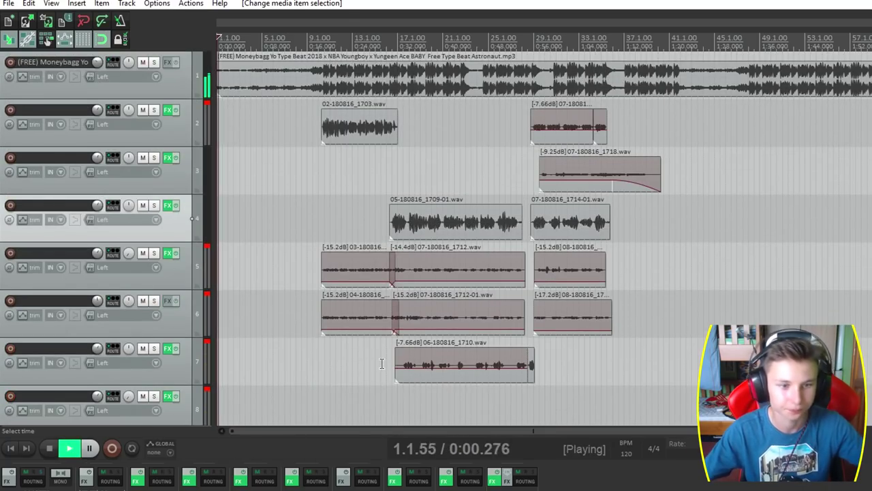